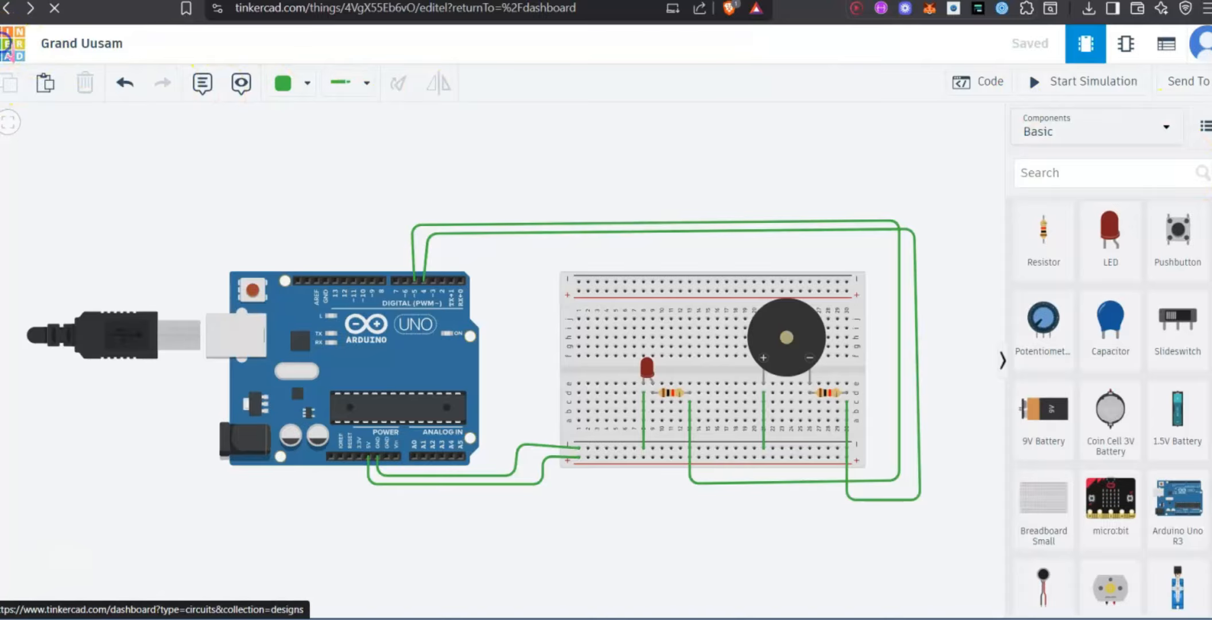
# Leave the open design for the dashboard and create a new Circuits design.
pyautogui.click(13, 45)
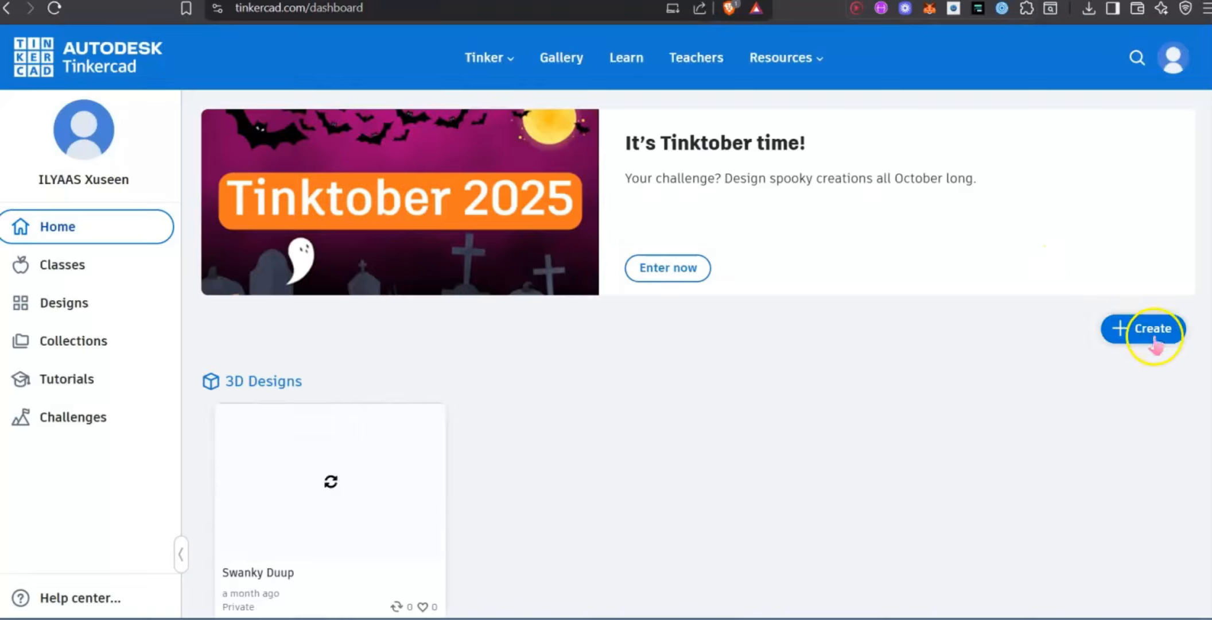
pyautogui.click(1154, 327)
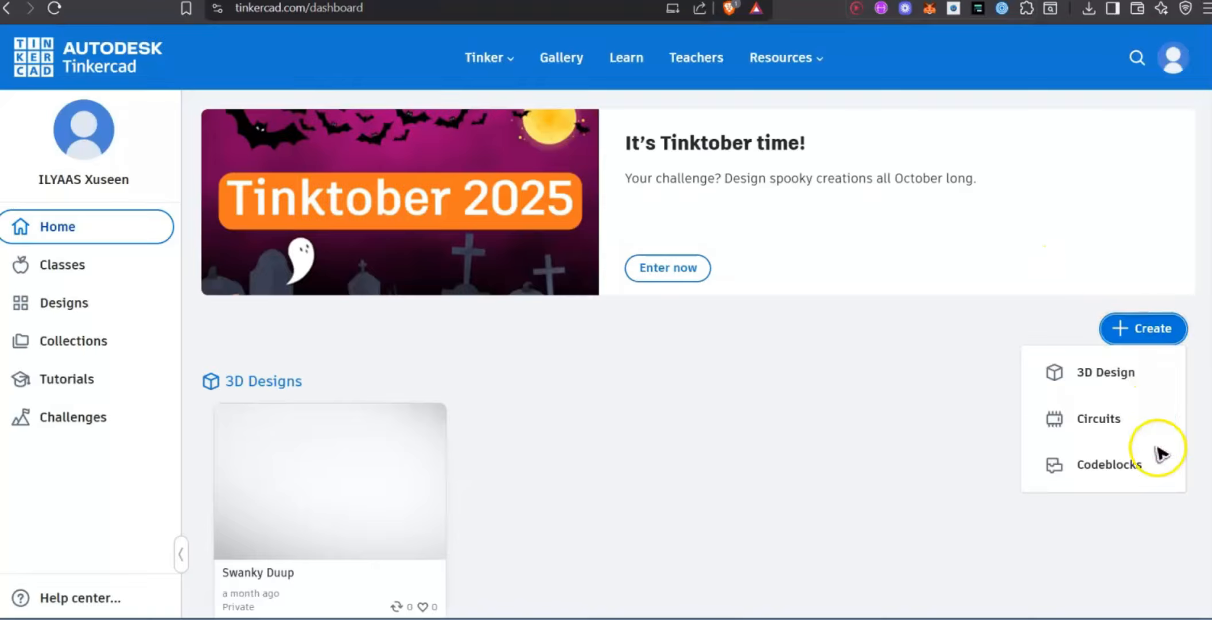
pyautogui.click(1136, 422)
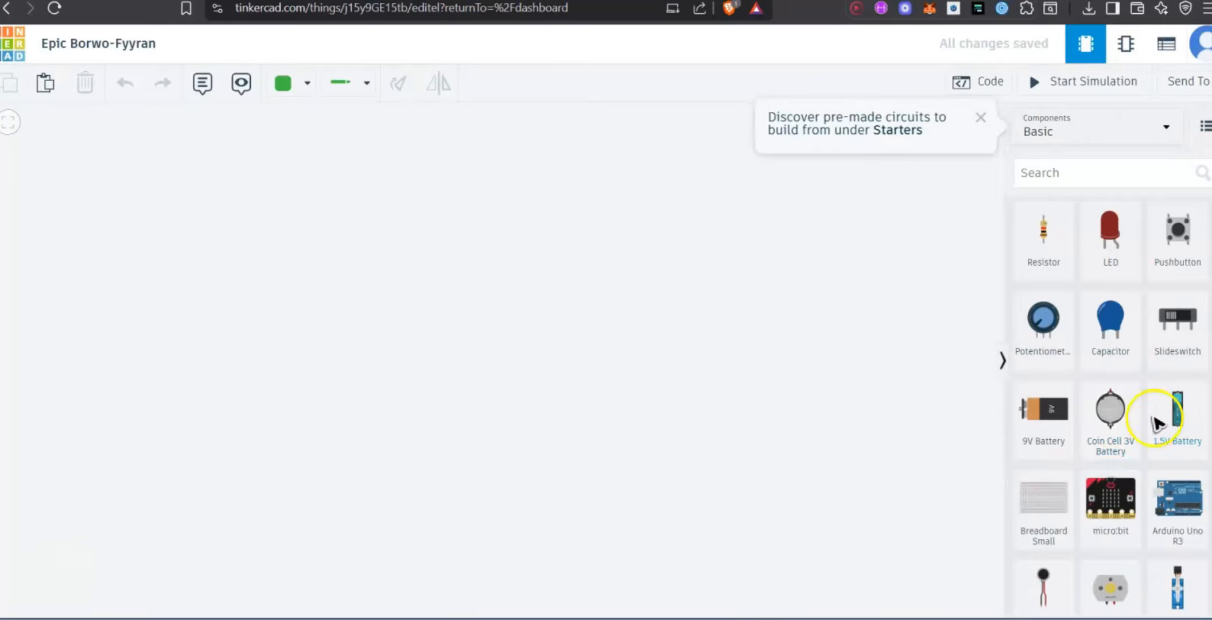
# Place an Arduino Uno R3 on the empty canvas and a small breadboard beside it.
pyautogui.moveTo(1006, 471); pyautogui.dragTo(291, 363)
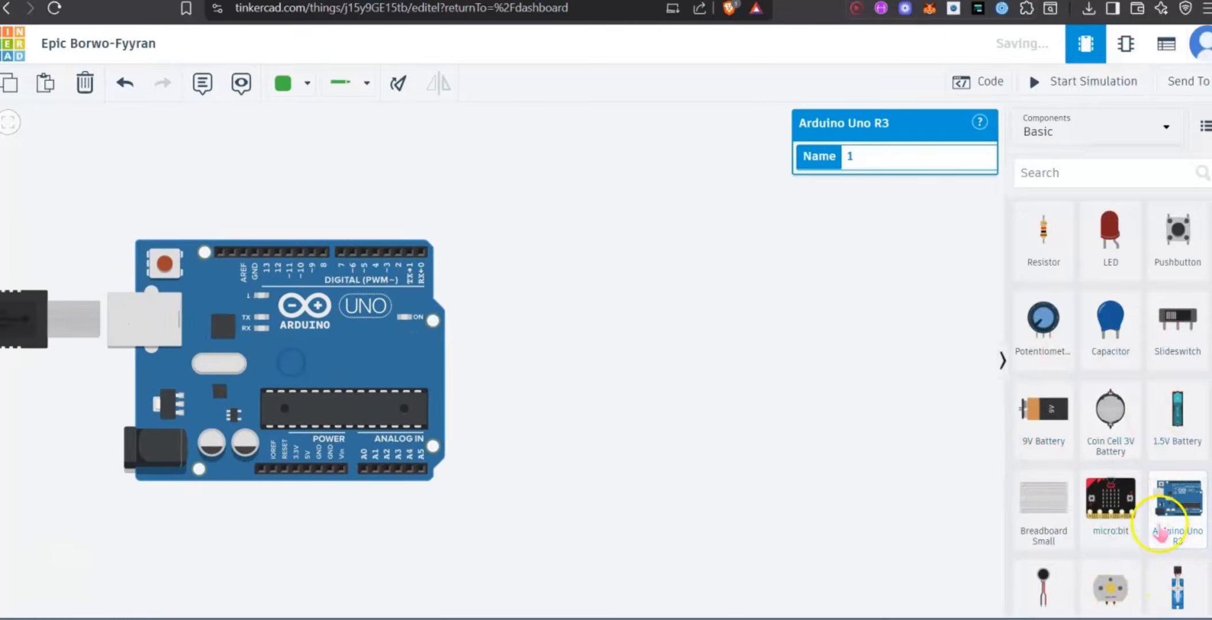
pyautogui.moveTo(1043, 505); pyautogui.dragTo(743, 358)
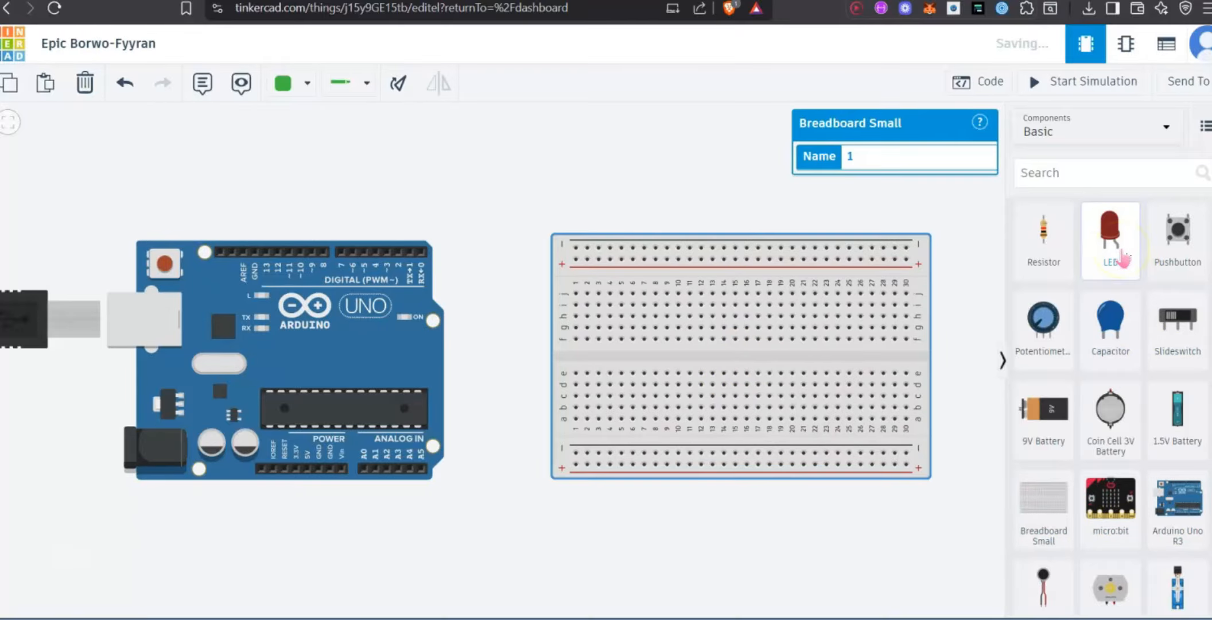
# Place two LEDs above the breadboard and set the color of the one nearer the Arduino to Green.
pyautogui.moveTo(1124, 259); pyautogui.dragTo(751, 189)
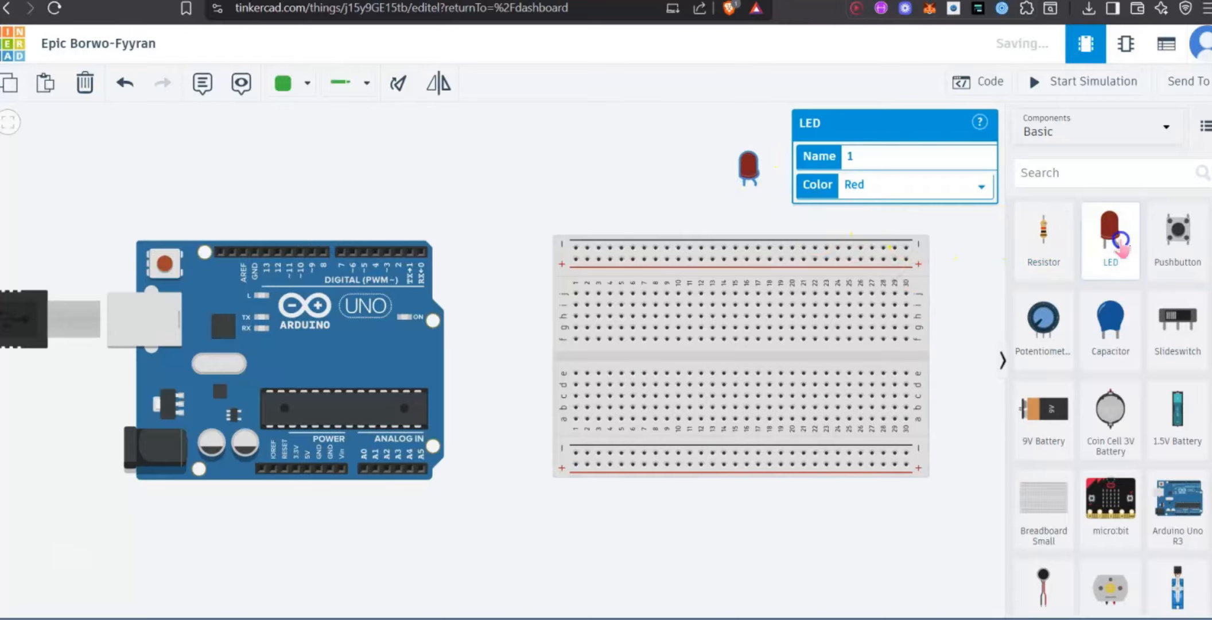
pyautogui.moveTo(1122, 247); pyautogui.dragTo(628, 185)
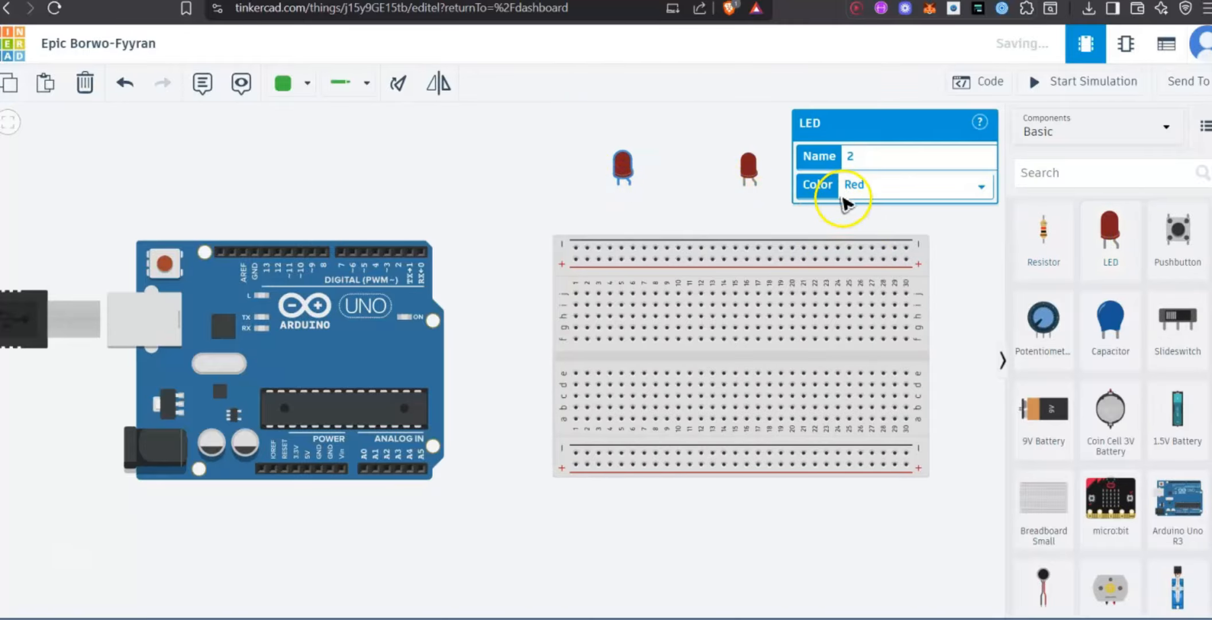
pyautogui.click(844, 197)
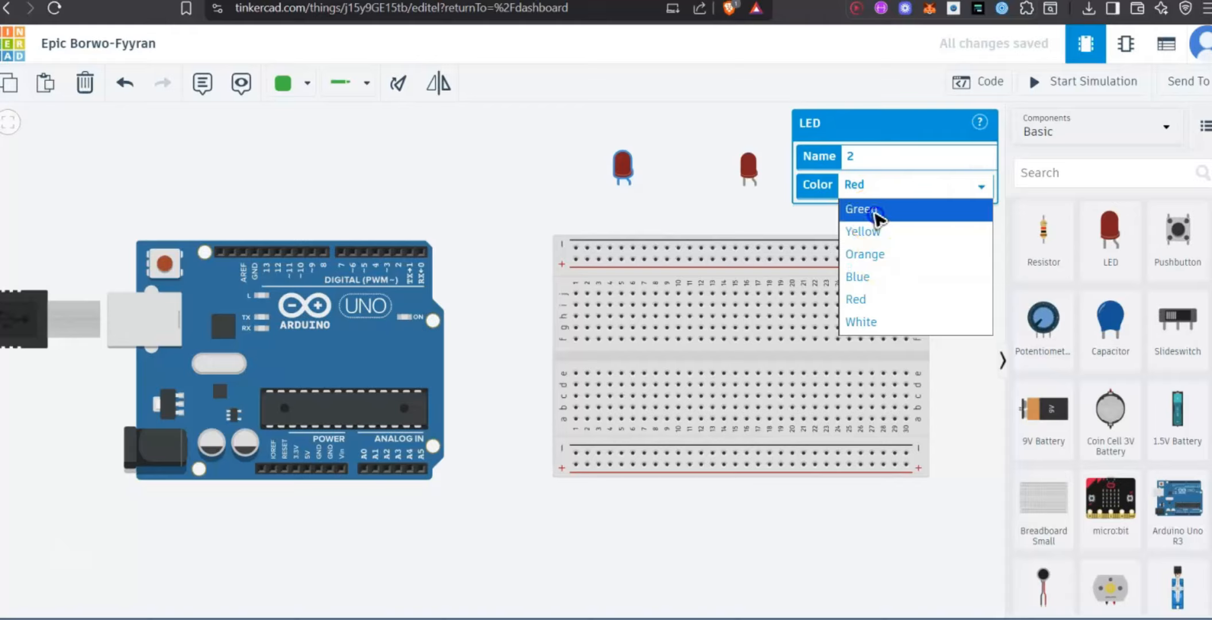
pyautogui.click(875, 212)
# Try Yellow and Orange as the color of the LED nearer the Arduino, returning it to Green.
pyautogui.click(855, 185)
pyautogui.click(873, 231)
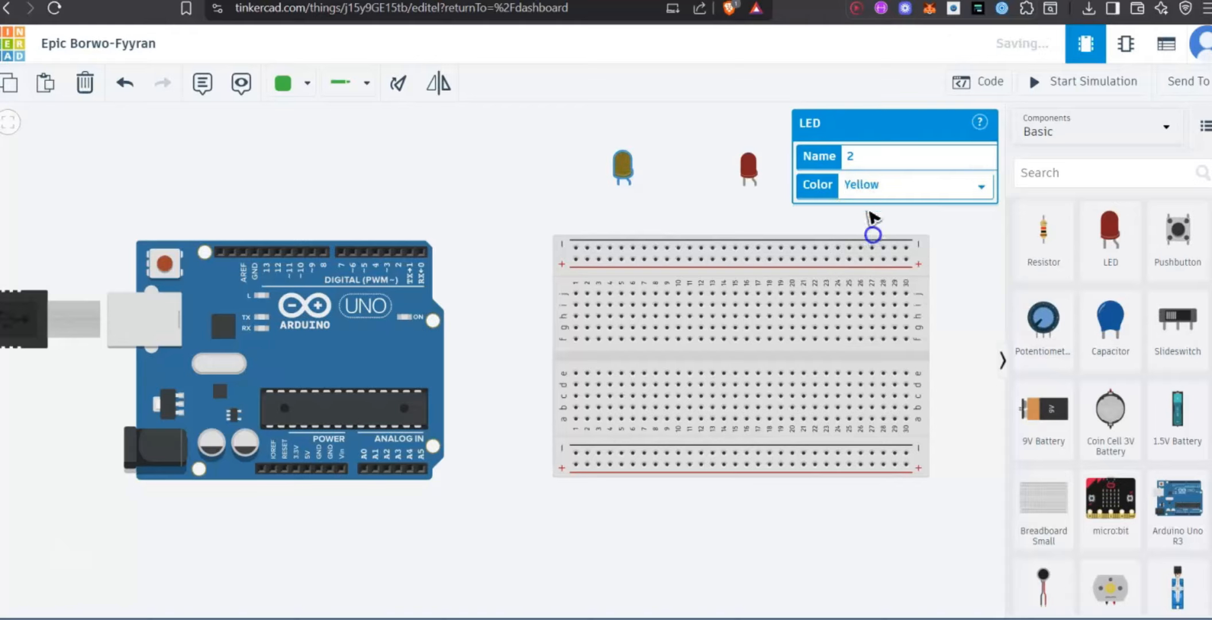
pyautogui.click(855, 184)
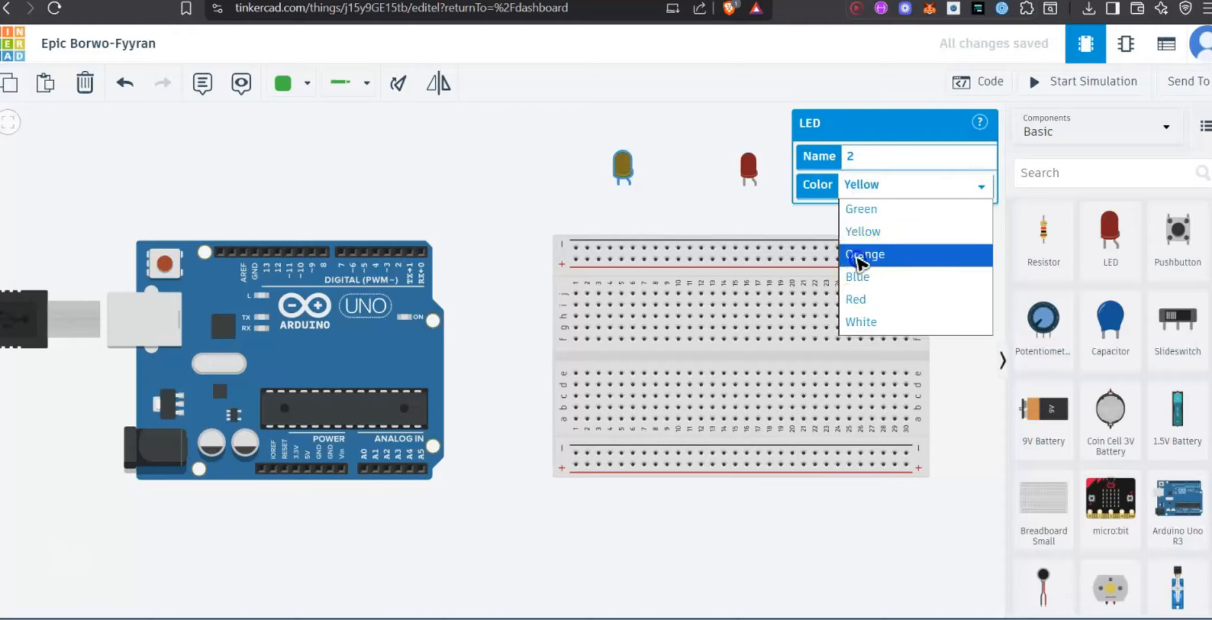
pyautogui.click(859, 261)
pyautogui.click(845, 184)
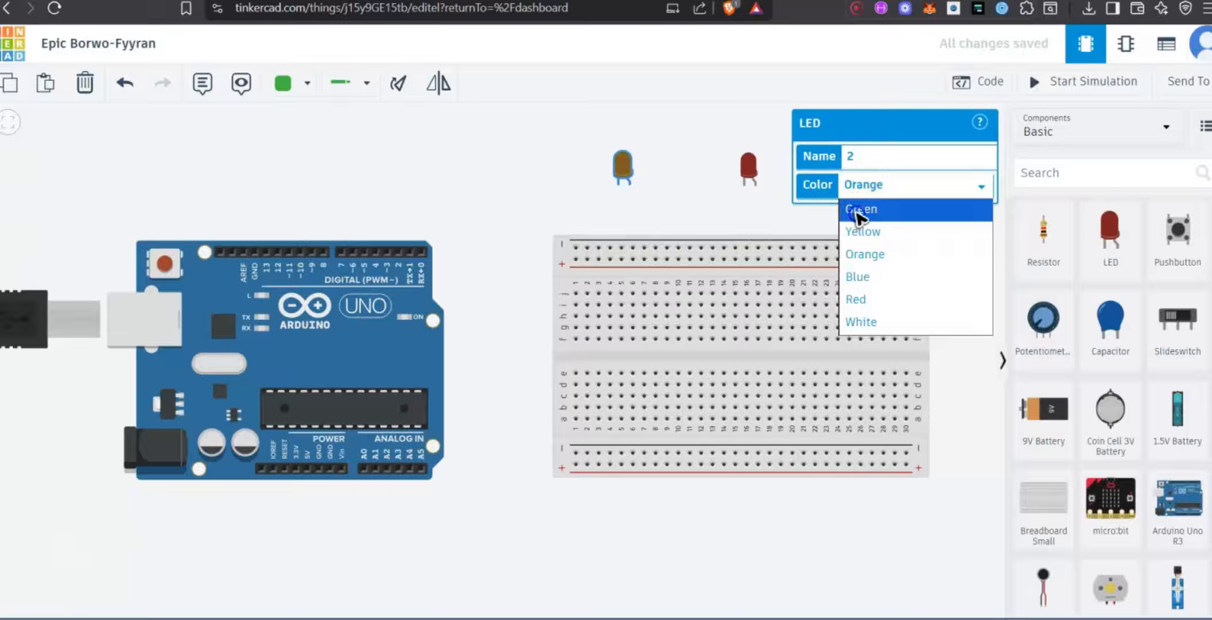
pyautogui.click(858, 210)
pyautogui.click(704, 174)
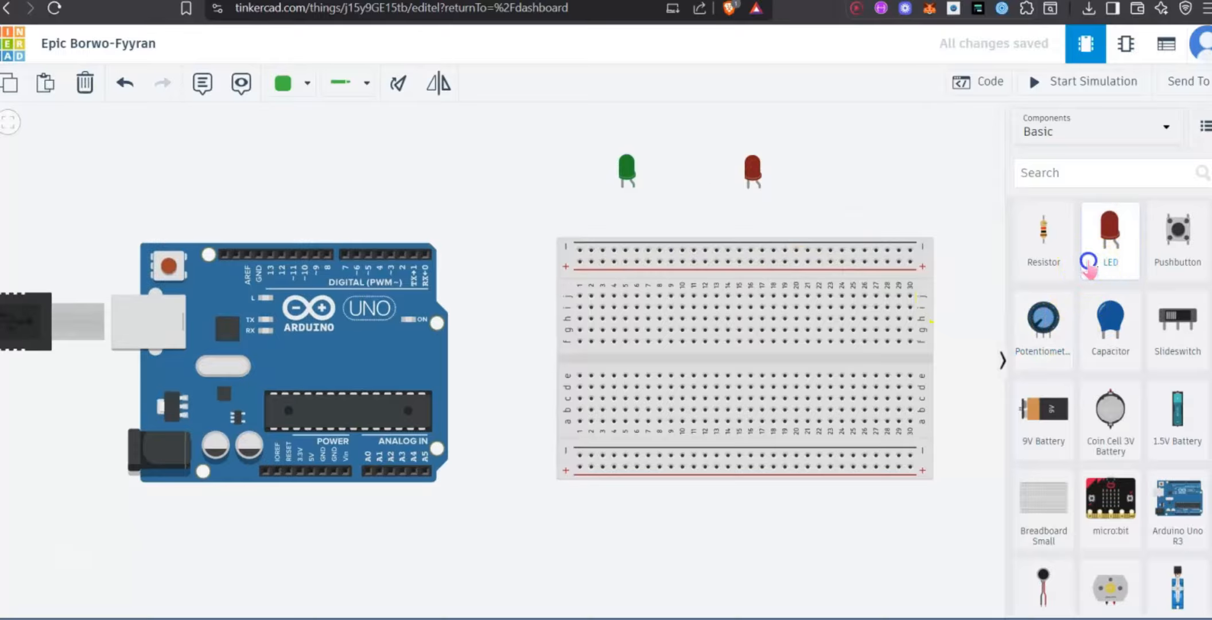
# Add a third LED above the breadboard, beyond the red one, and set its color to Yellow.
pyautogui.moveTo(1089, 265); pyautogui.dragTo(869, 193)
pyautogui.click(889, 187)
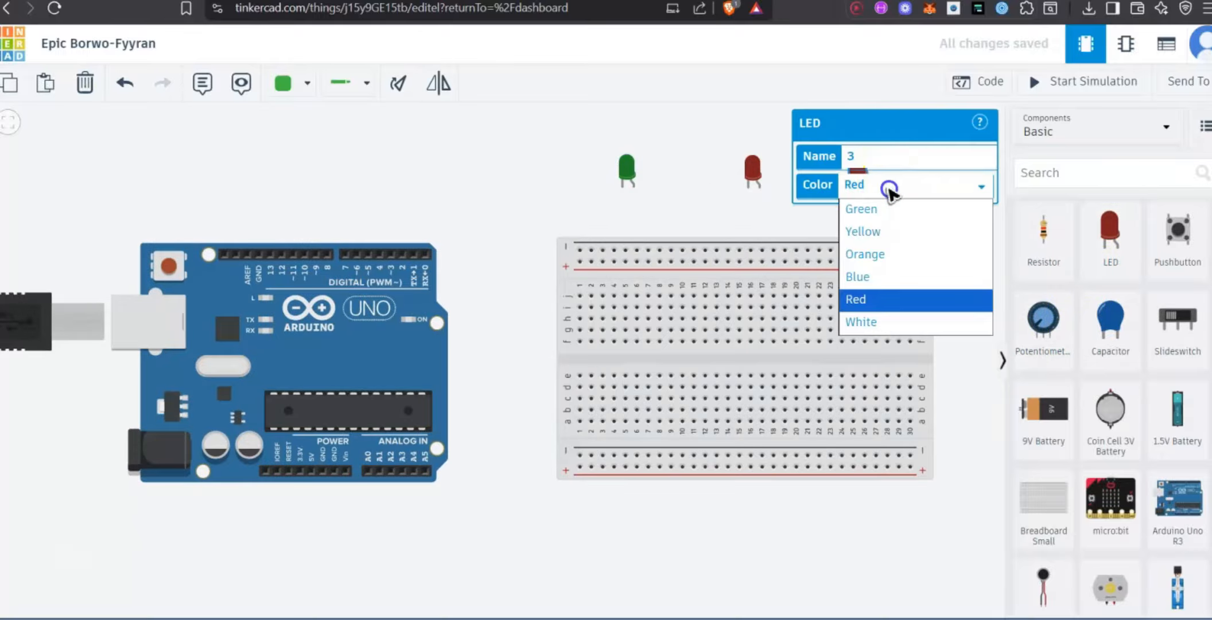
pyautogui.click(893, 231)
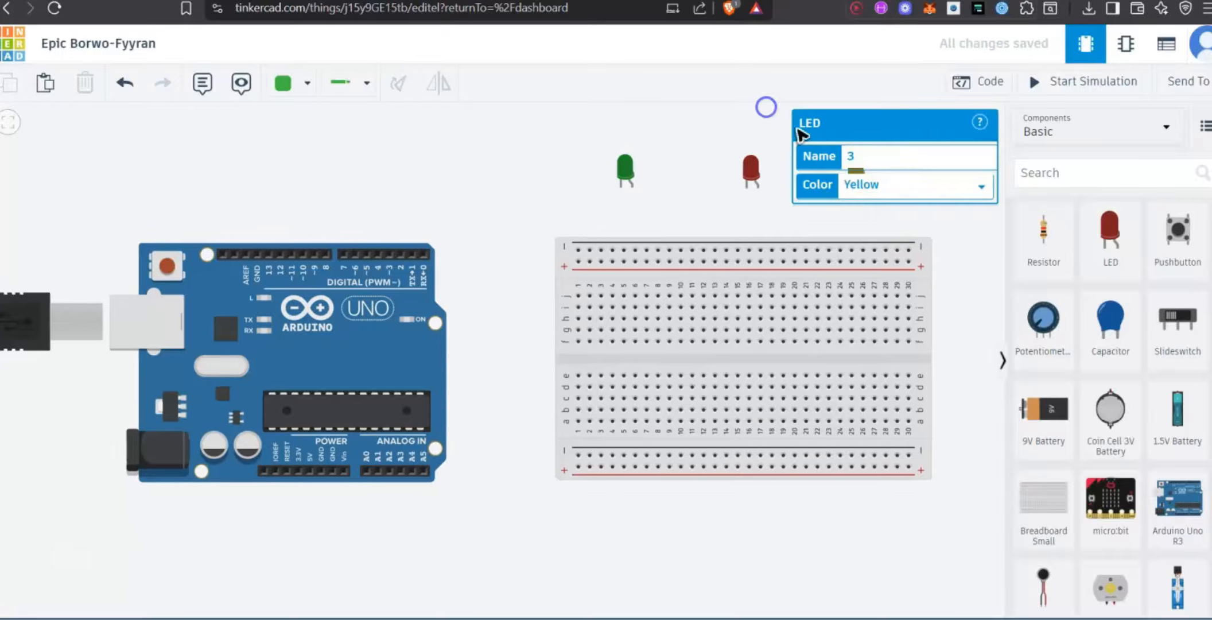
pyautogui.click(766, 107)
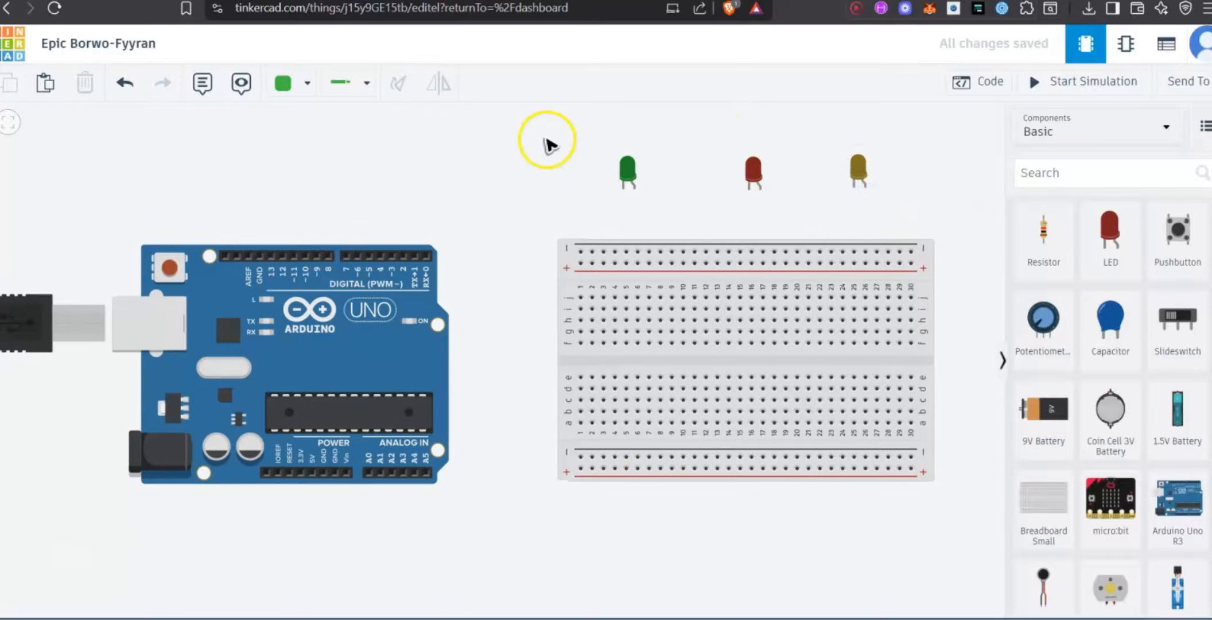
# Place three resistors above the breadboard near the LEDs, with the third one next to the red LED.
pyautogui.moveTo(1043, 233); pyautogui.dragTo(550, 198)
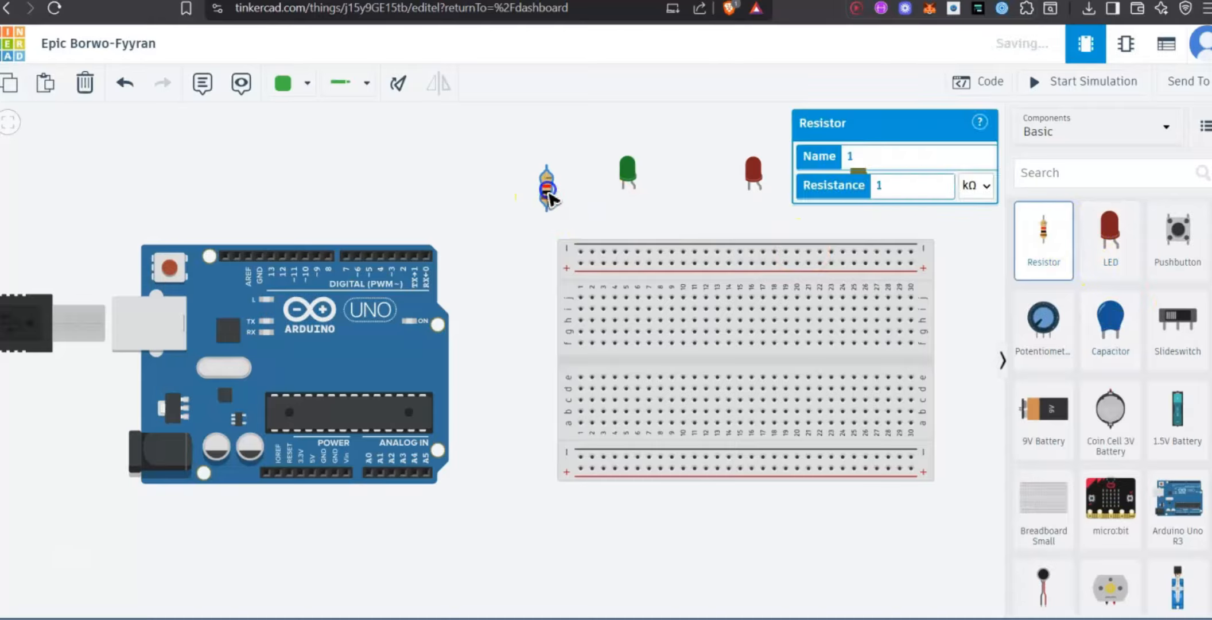
pyautogui.moveTo(1028, 231); pyautogui.dragTo(669, 163)
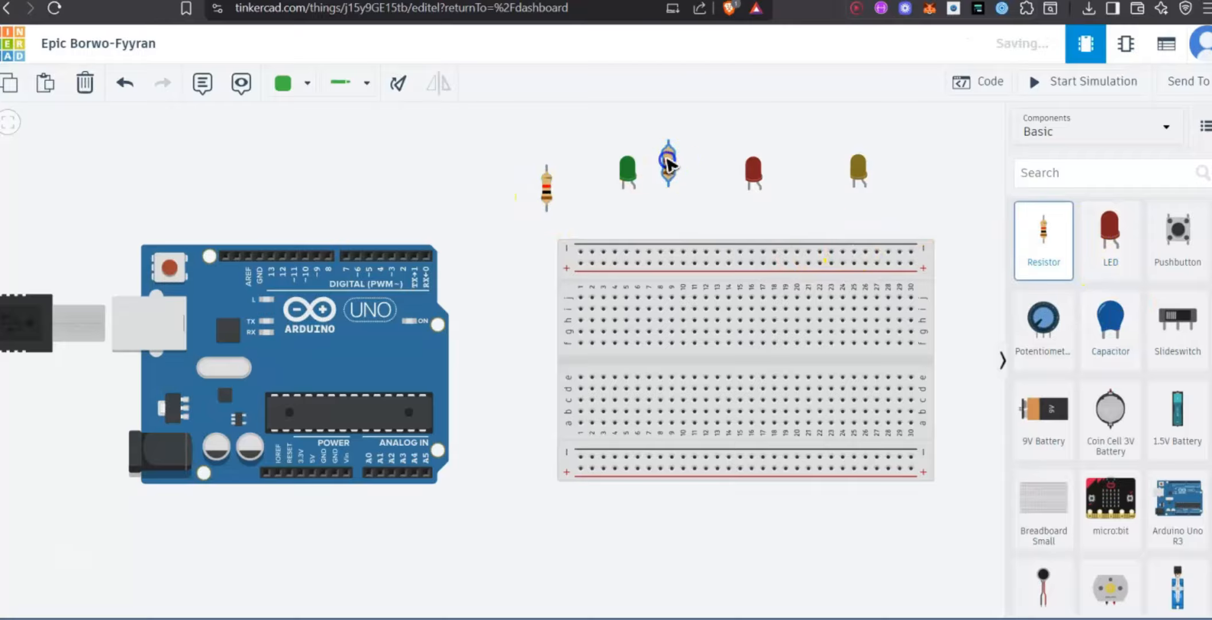
pyautogui.moveTo(1072, 235); pyautogui.dragTo(852, 124)
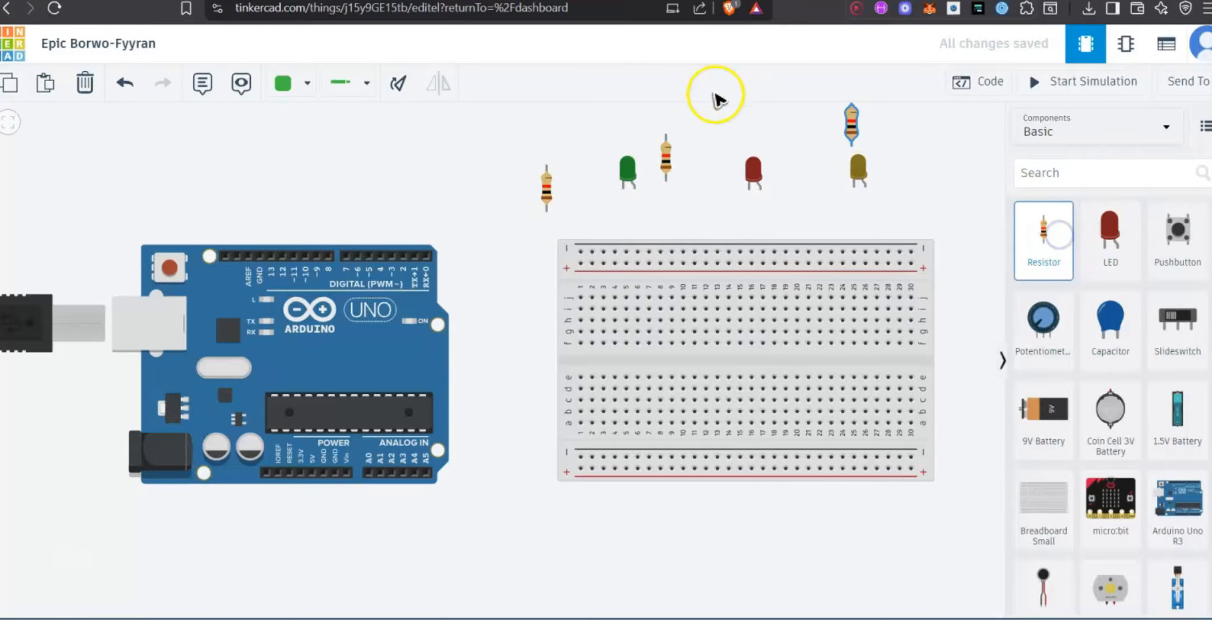
pyautogui.moveTo(718, 100); pyautogui.dragTo(728, 143)
# Plug the green LED into the breadboard with its legs in row e, columns 7 and 8.
pyautogui.moveTo(631, 176); pyautogui.dragTo(656, 357)
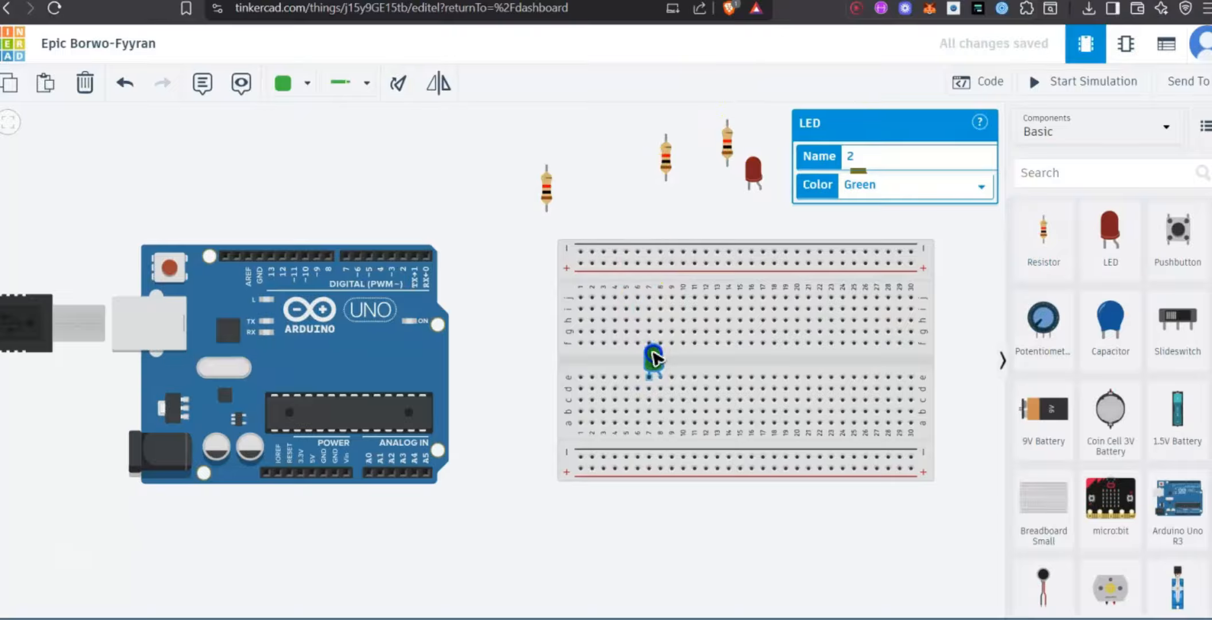
pyautogui.moveTo(647, 302); pyautogui.dragTo(646, 302)
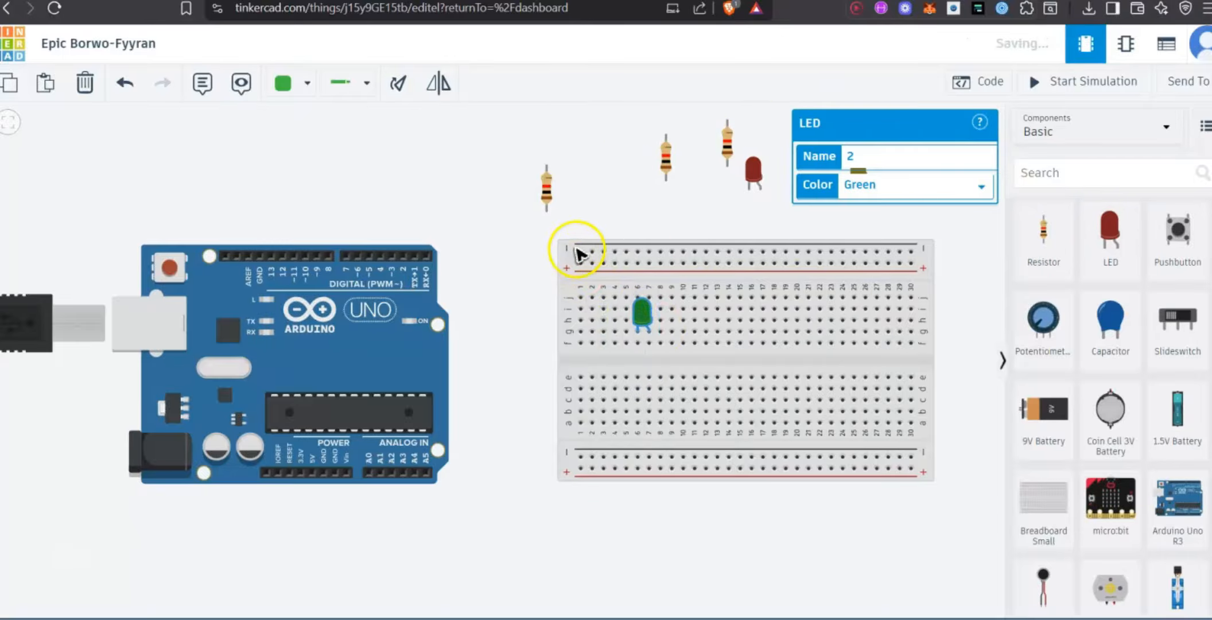
pyautogui.click(578, 249)
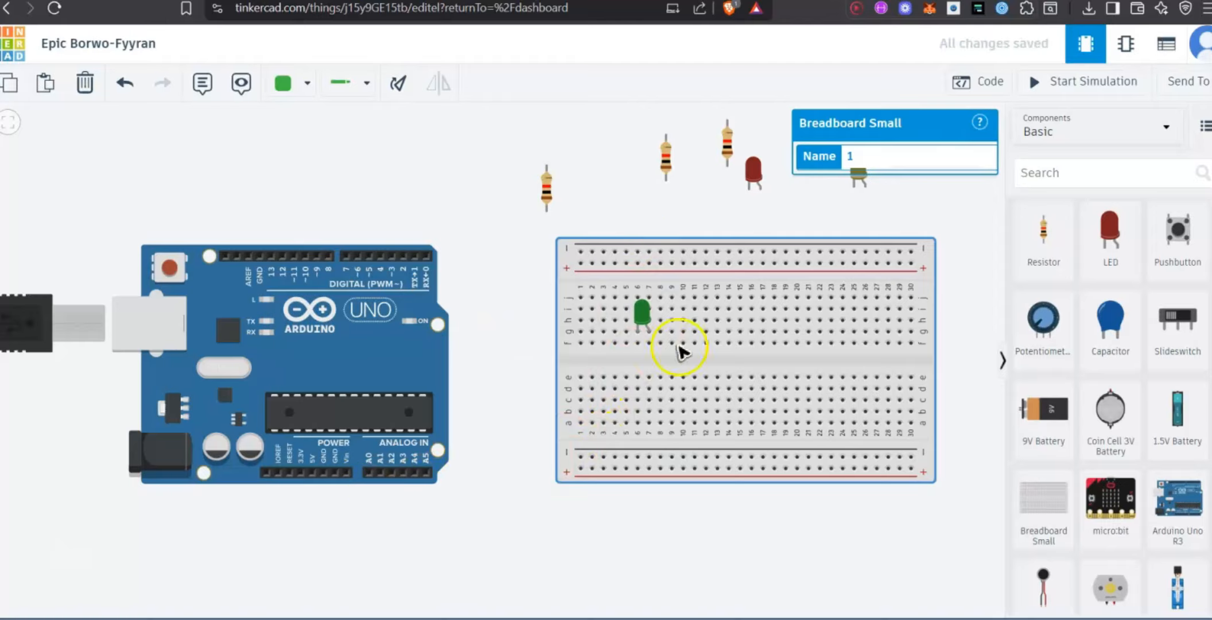
pyautogui.moveTo(654, 328); pyautogui.dragTo(654, 361)
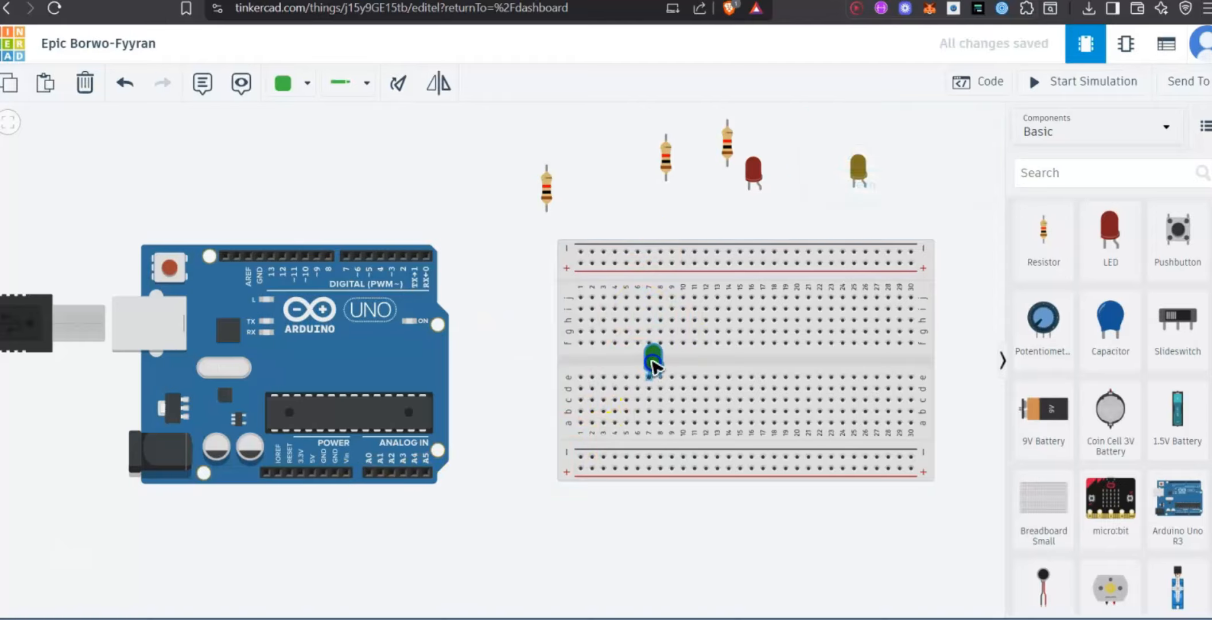
# Plug the red LED into row e at columns 16 and 17, and the yellow LED at columns 24 and 25.
pyautogui.moveTo(768, 167); pyautogui.dragTo(695, 167)
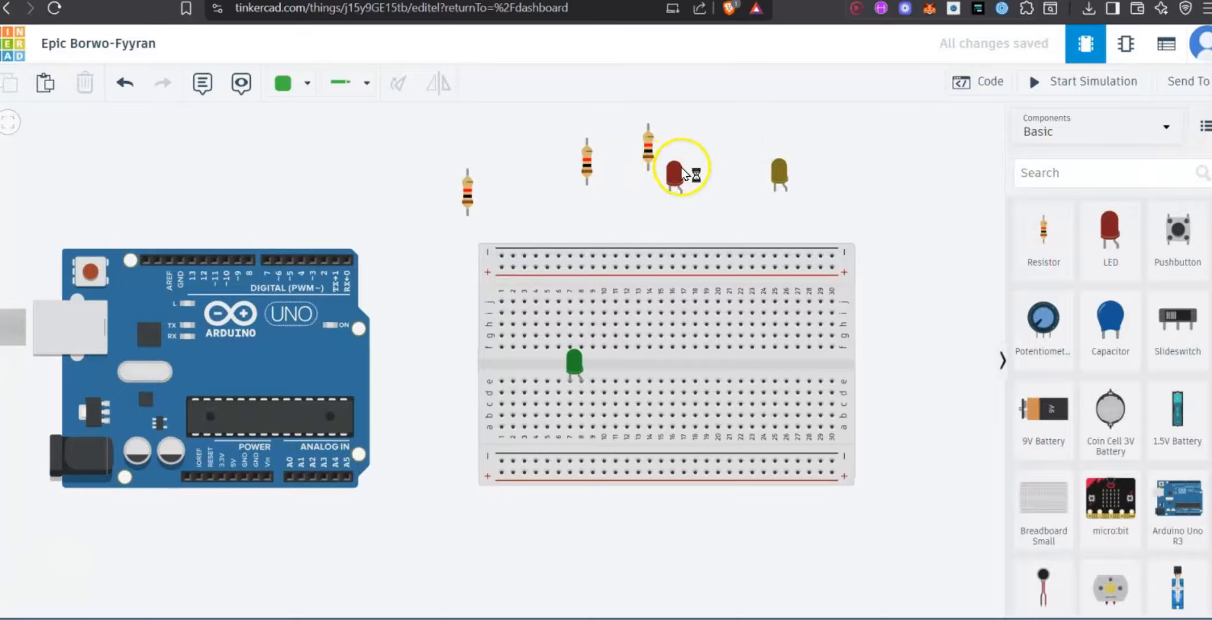
pyautogui.moveTo(679, 183); pyautogui.dragTo(679, 354)
pyautogui.click(778, 171)
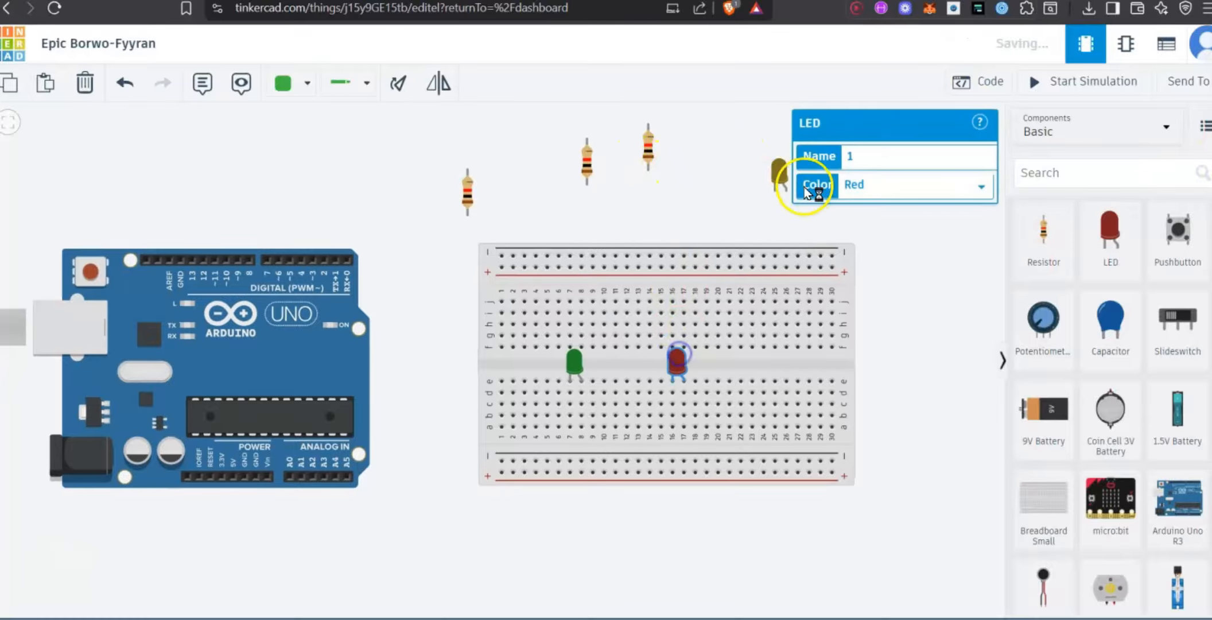
pyautogui.moveTo(778, 172); pyautogui.dragTo(764, 357)
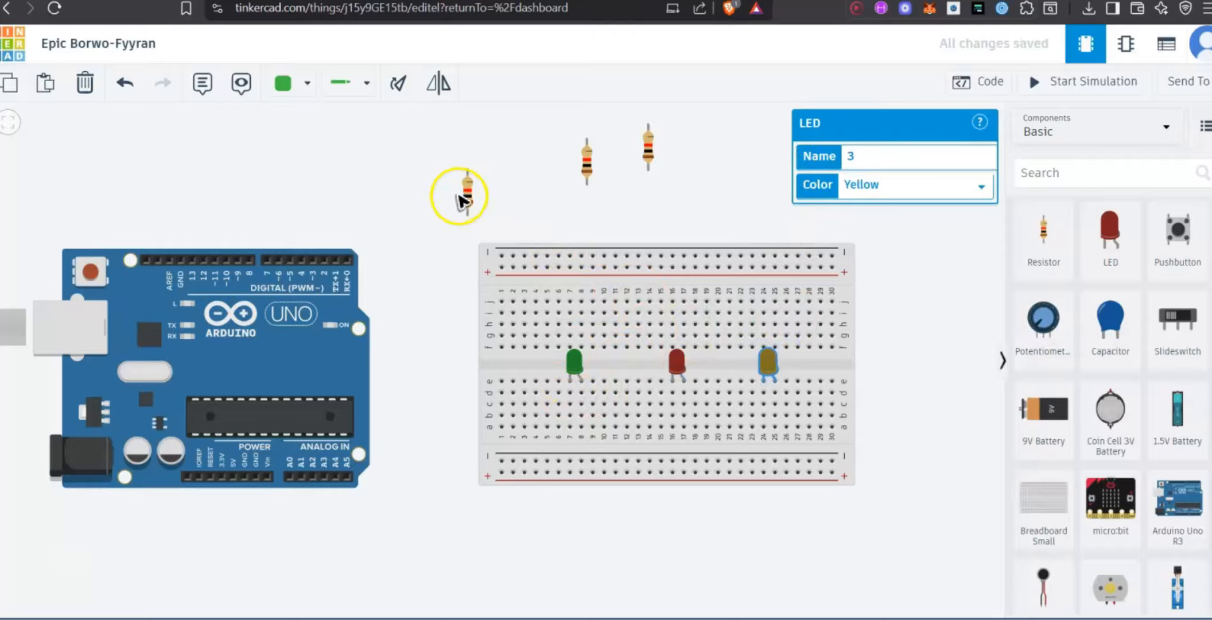
# Rotate the first resistor horizontal and plug it into row d from column 8 to 12, joining the green LED's column.
pyautogui.moveTo(469, 214); pyautogui.dragTo(596, 391)
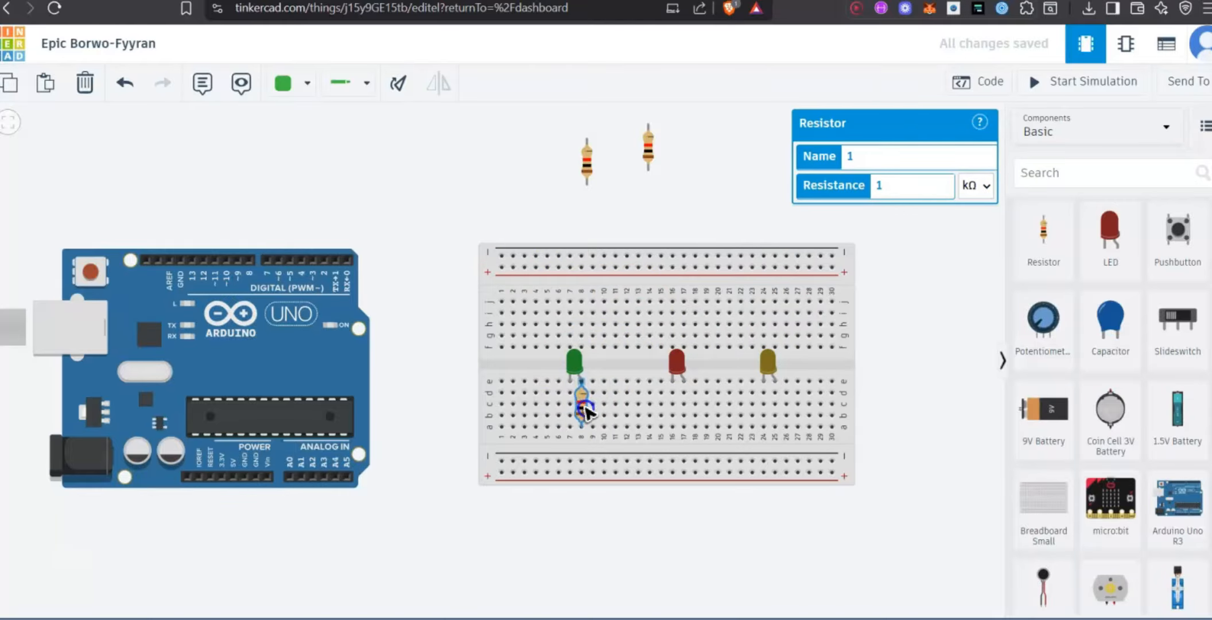
pyautogui.click(400, 86)
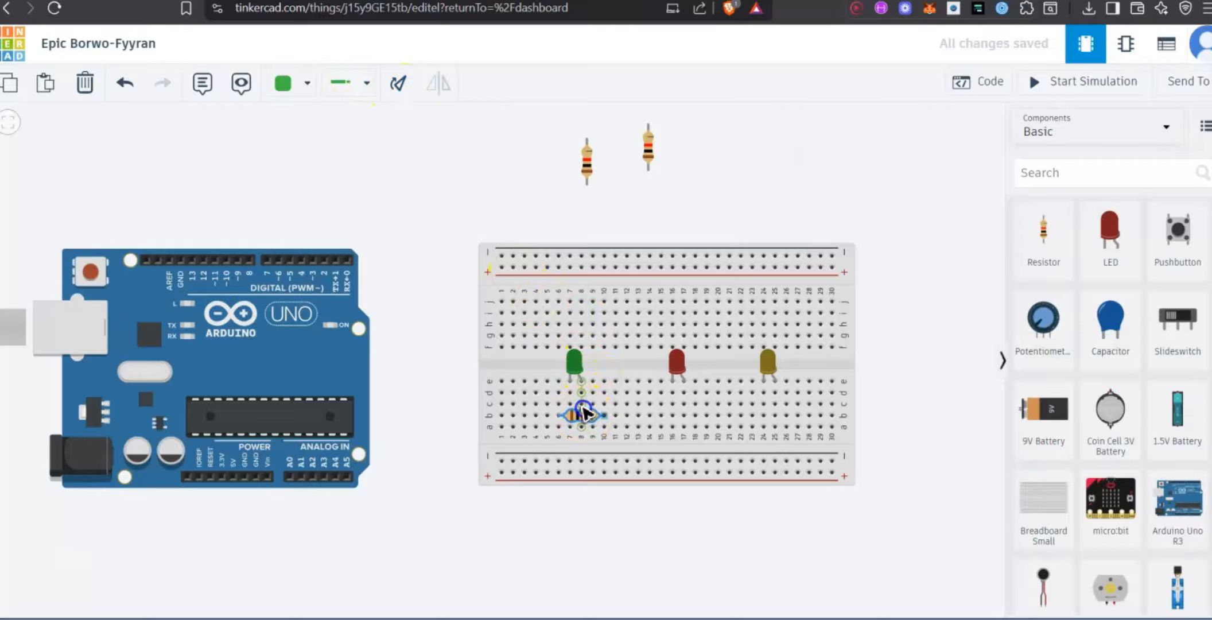
pyautogui.moveTo(584, 407); pyautogui.dragTo(611, 396)
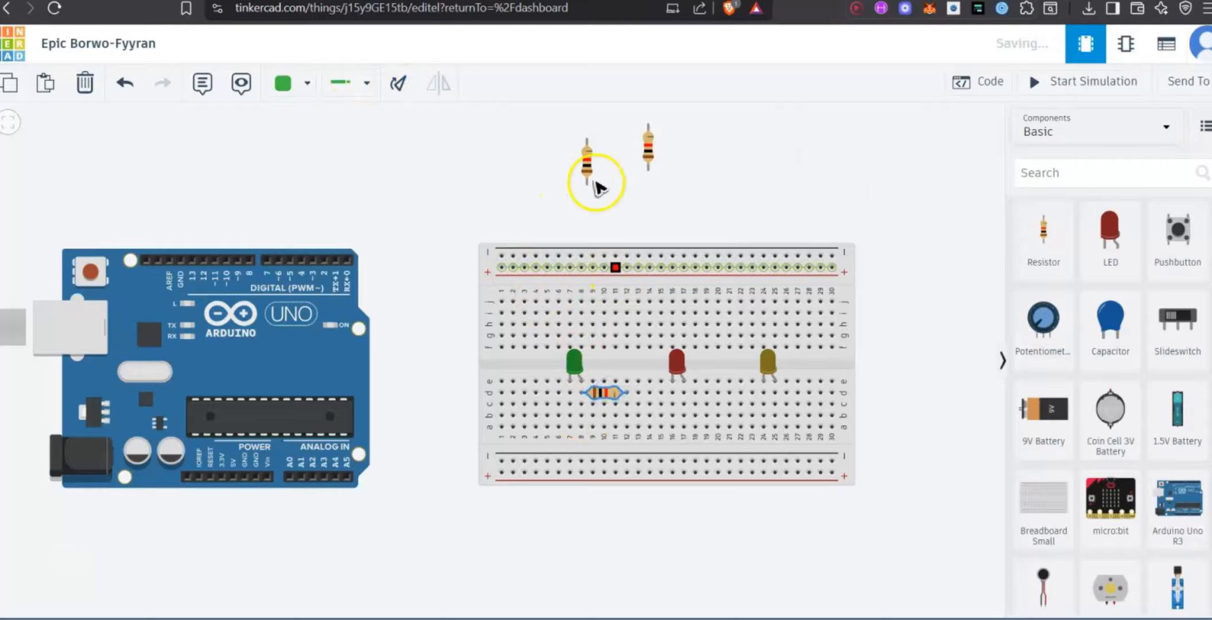
# Rotate the second resistor horizontal and plug it into row d from column 17 to 21, joining the red LED's column.
pyautogui.moveTo(590, 163); pyautogui.dragTo(697, 393)
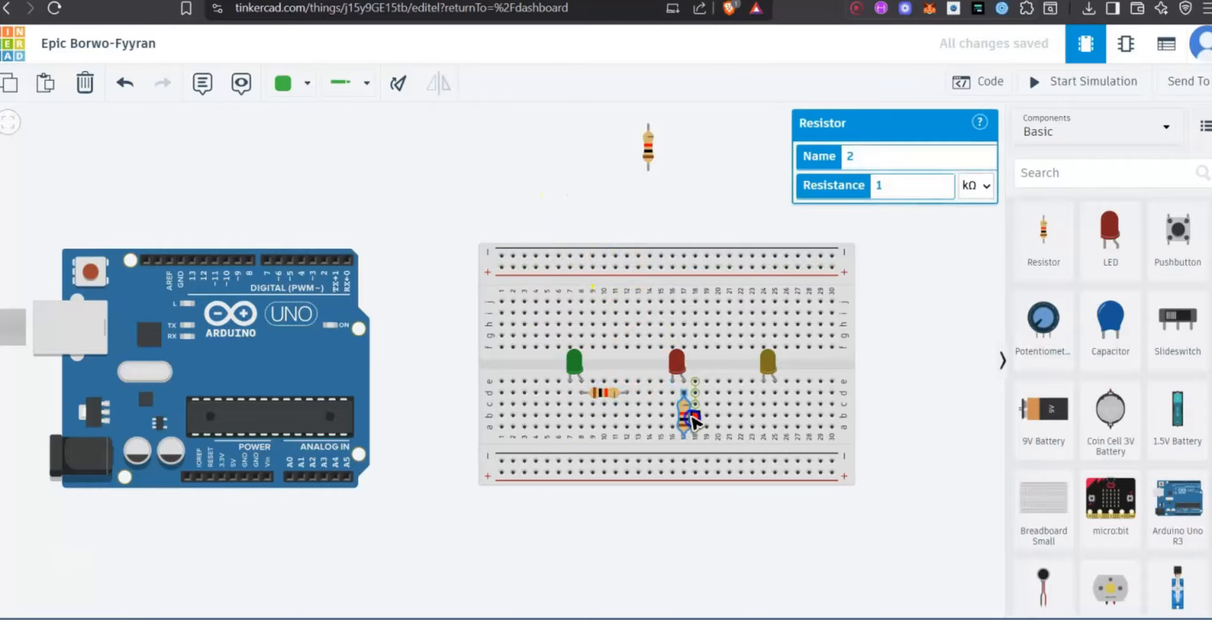
pyautogui.click(402, 87)
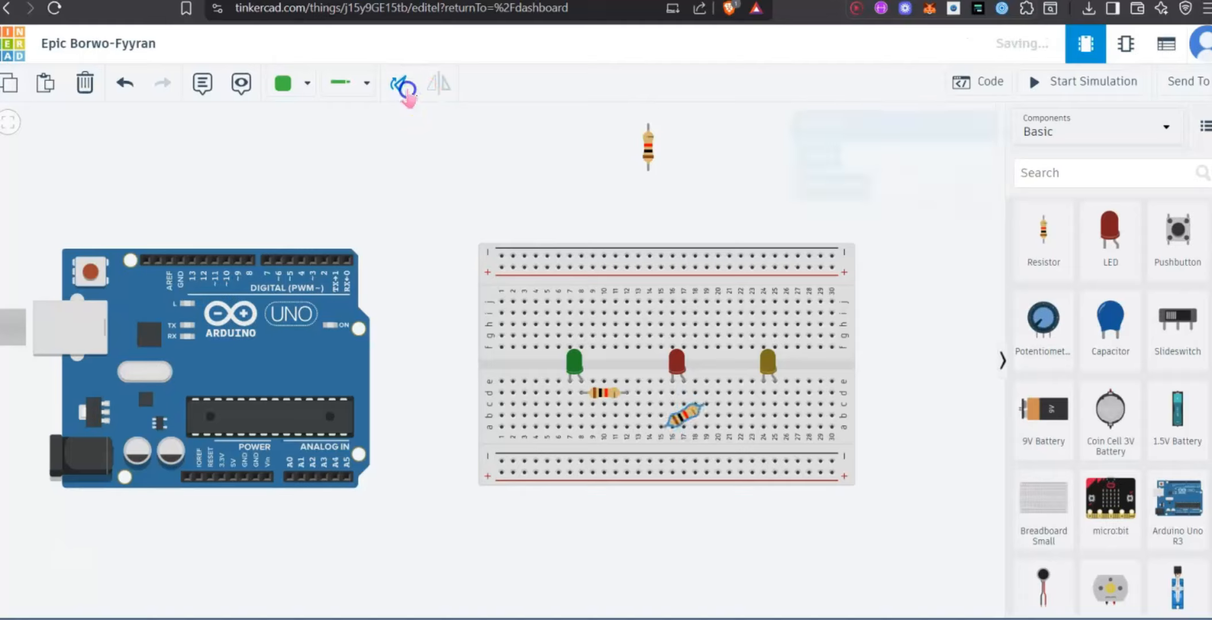
pyautogui.click(684, 416)
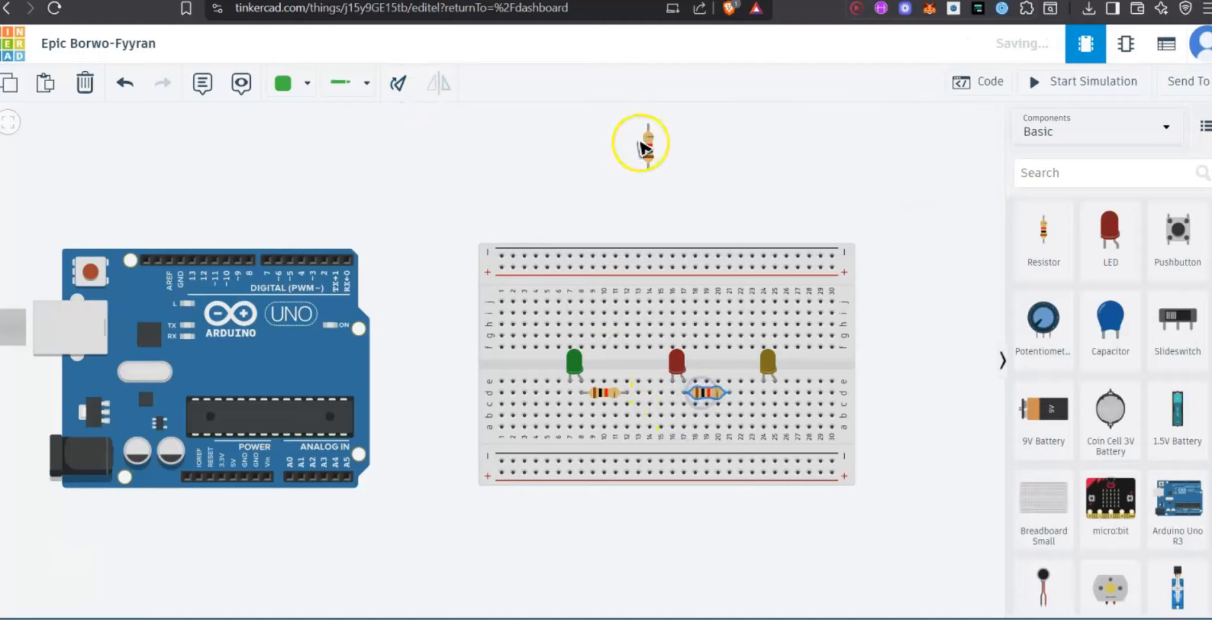
# Rotate the last resistor horizontal and plug it into row d from column 25 to 29, joining the yellow LED's column.
pyautogui.moveTo(641, 140); pyautogui.dragTo(782, 393)
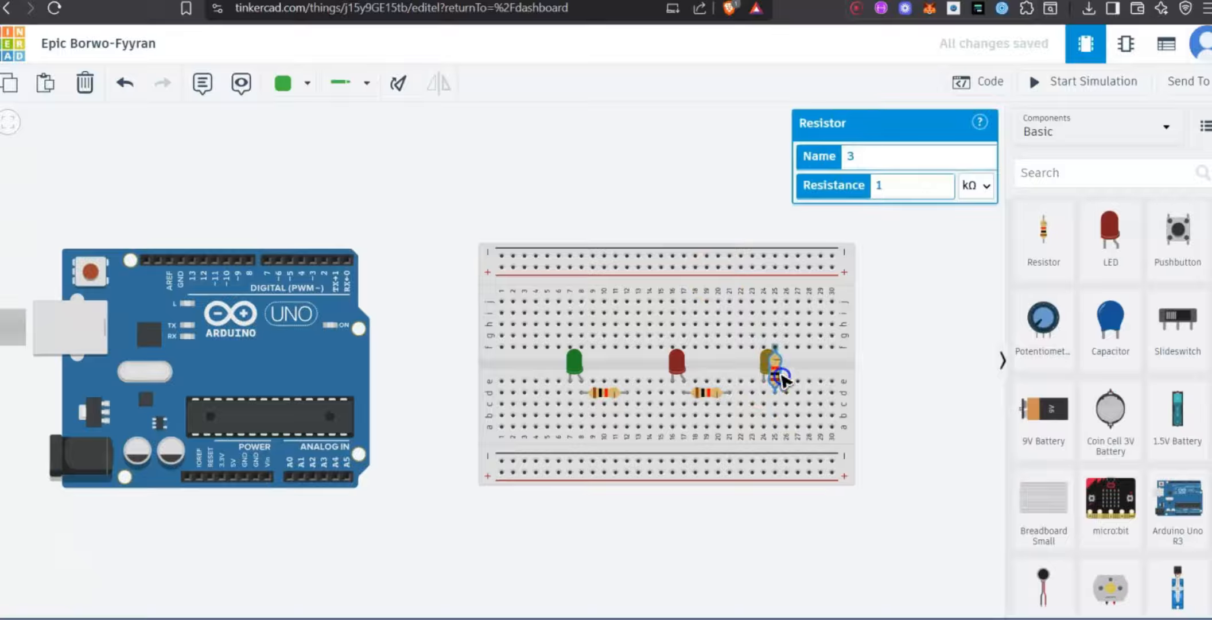
pyautogui.click(402, 85)
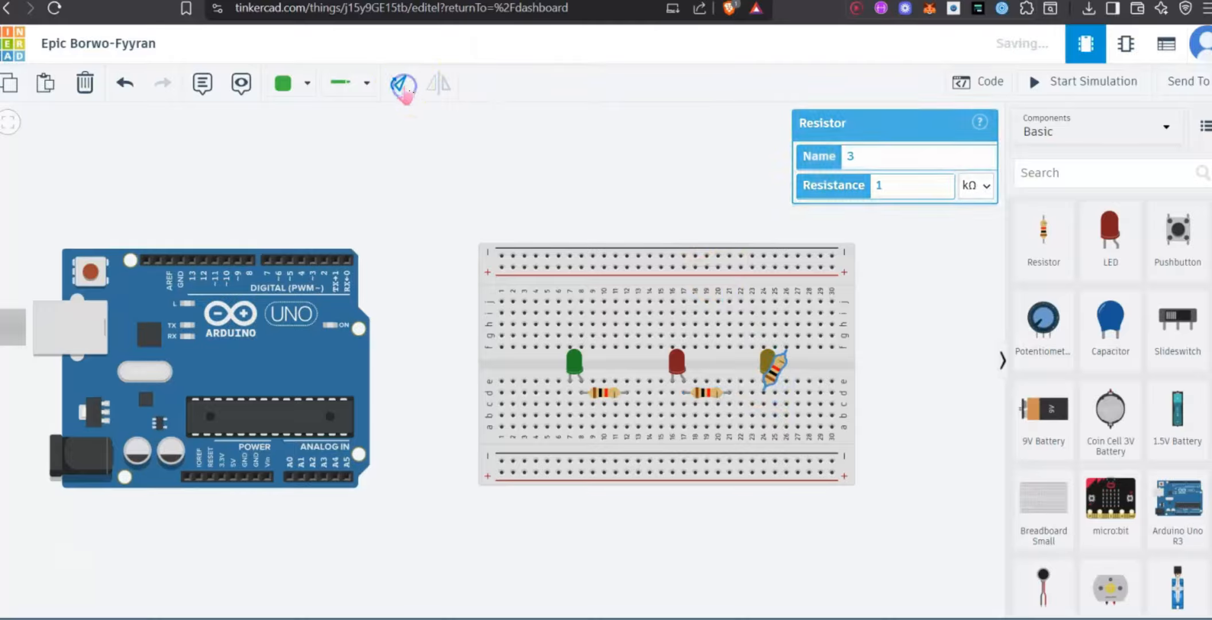
pyautogui.click(404, 87)
pyautogui.click(404, 87)
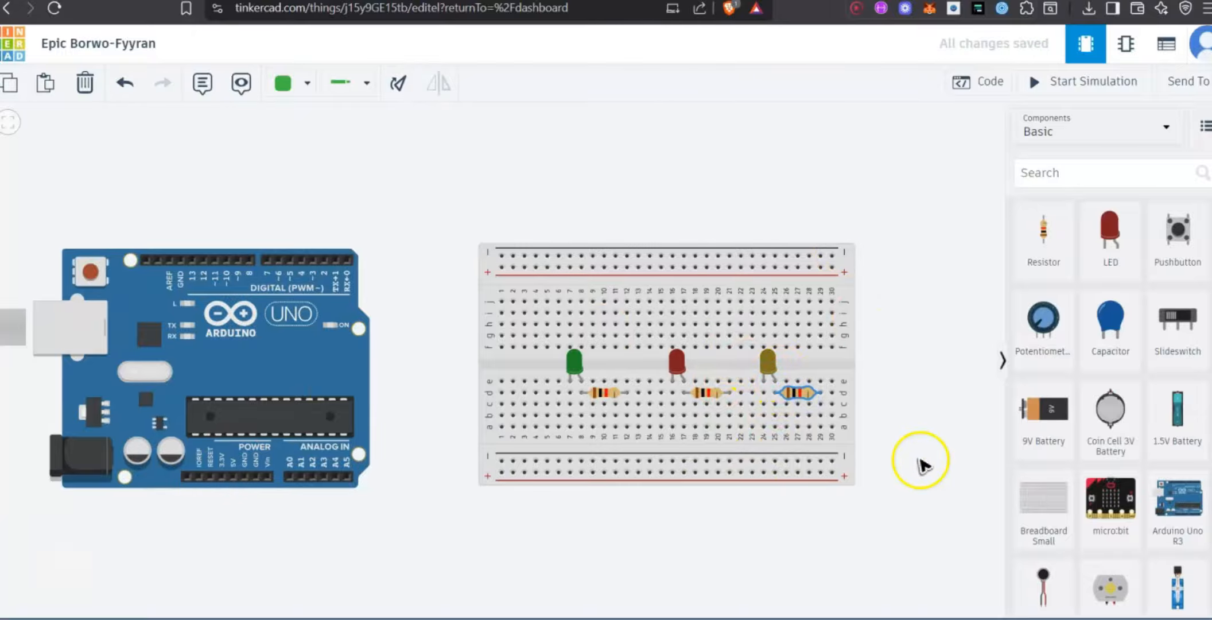
# Wire the Arduino's GND power pin to the first hole of the breadboard's lower negative rail with a green wire routed below the board.
pyautogui.click(244, 479)
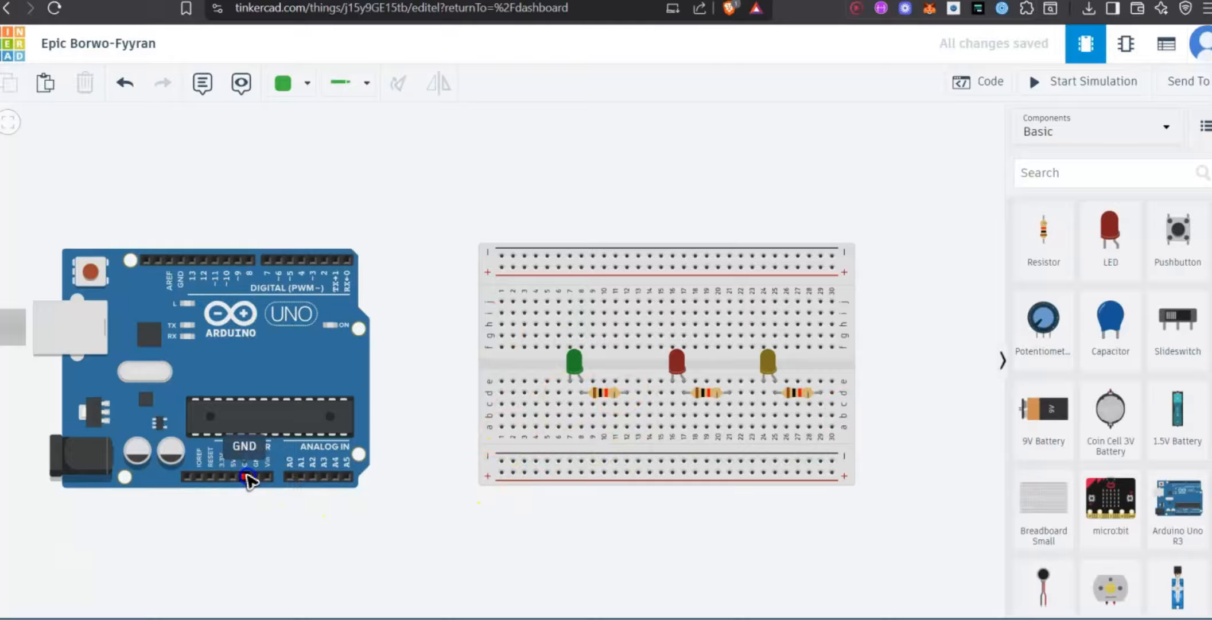
pyautogui.click(244, 518)
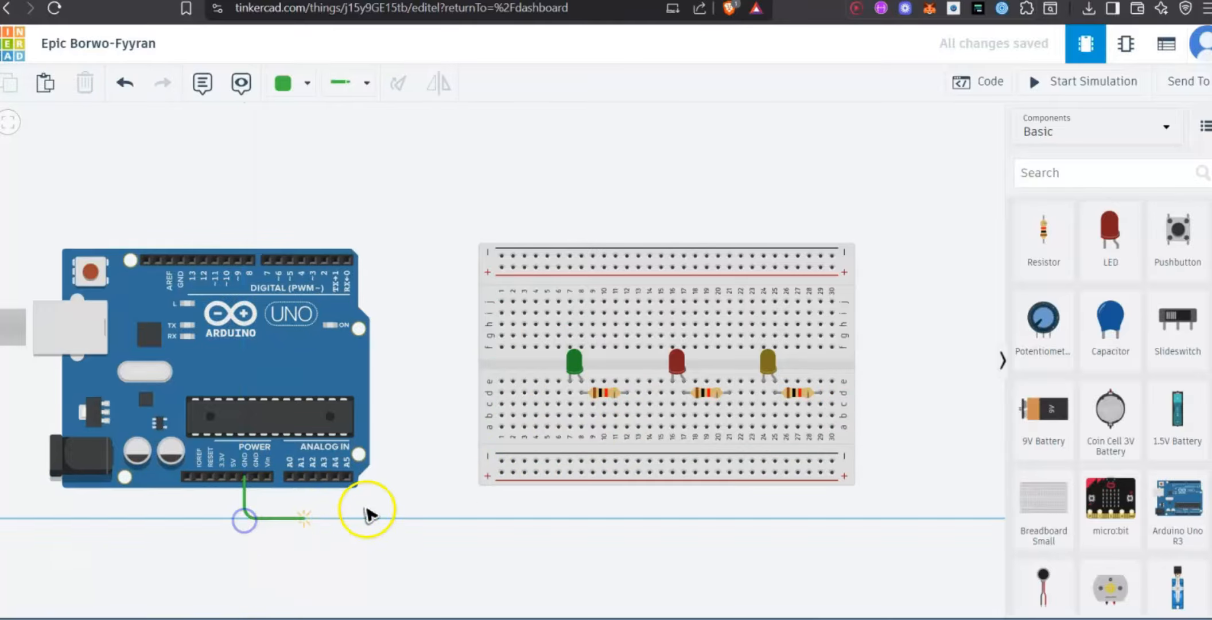
pyautogui.click(435, 518)
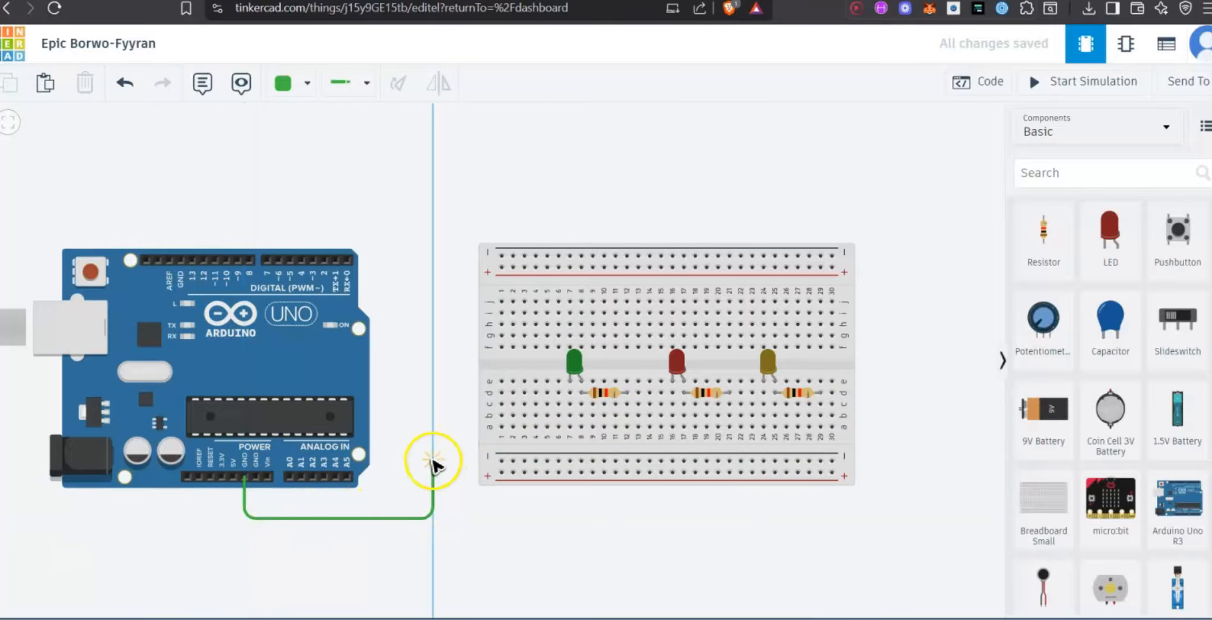
pyautogui.click(464, 465)
pyautogui.click(501, 461)
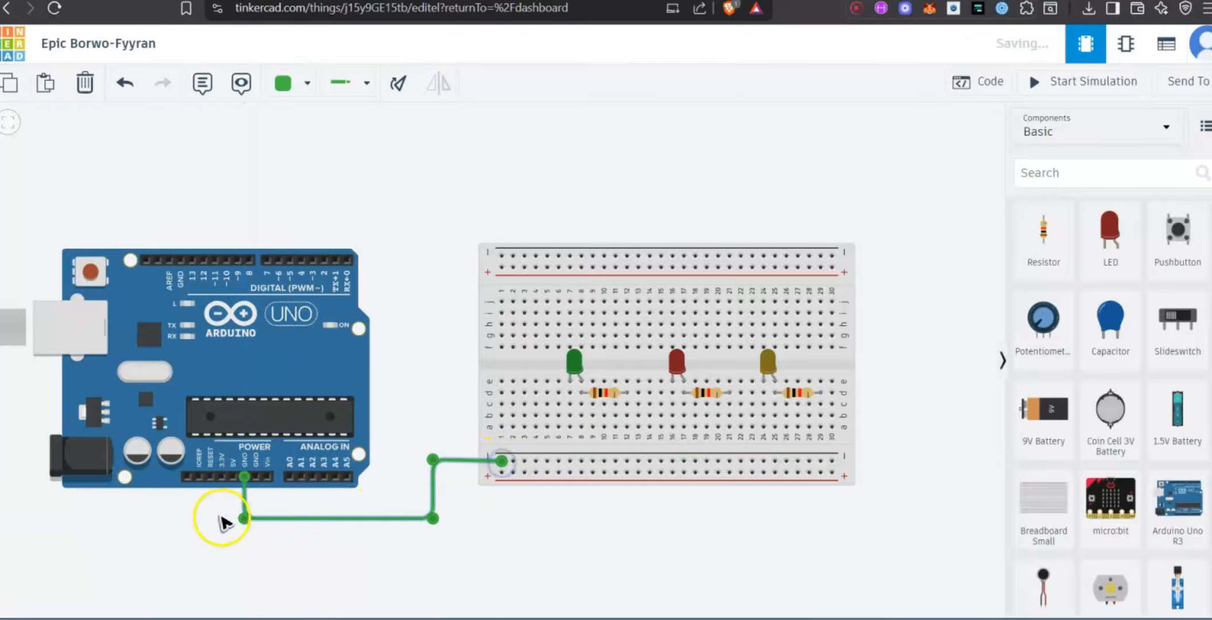
# Wire the Arduino's 5V pin to the first hole of the lower positive rail and colour that wire red.
pyautogui.click(233, 477)
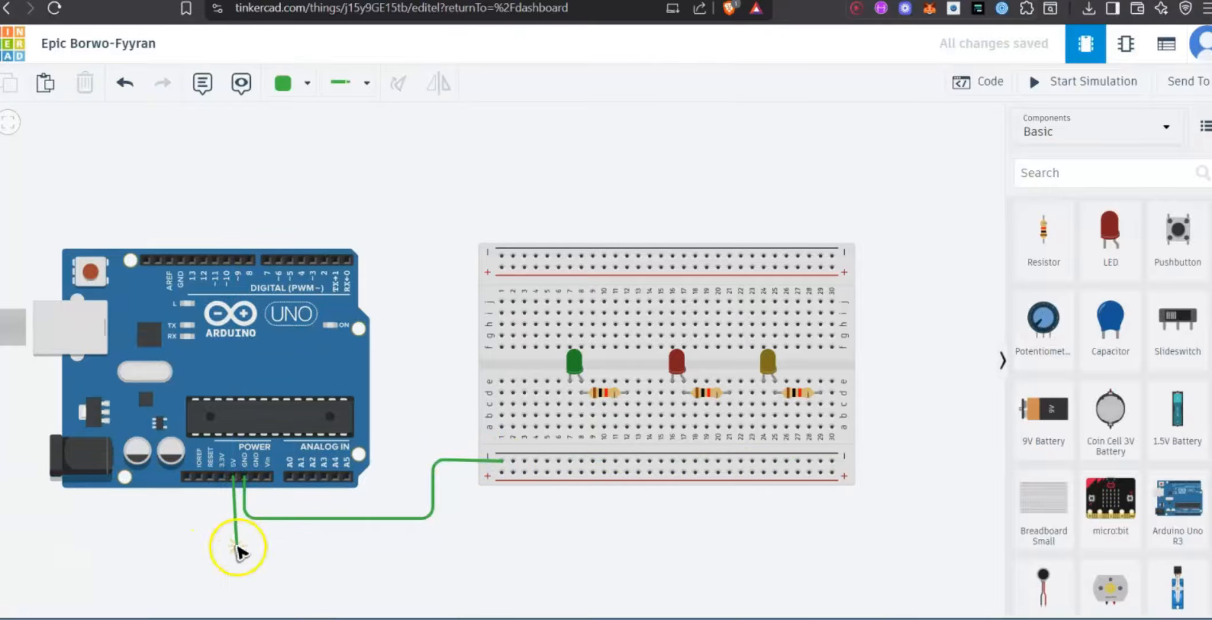
pyautogui.click(229, 540)
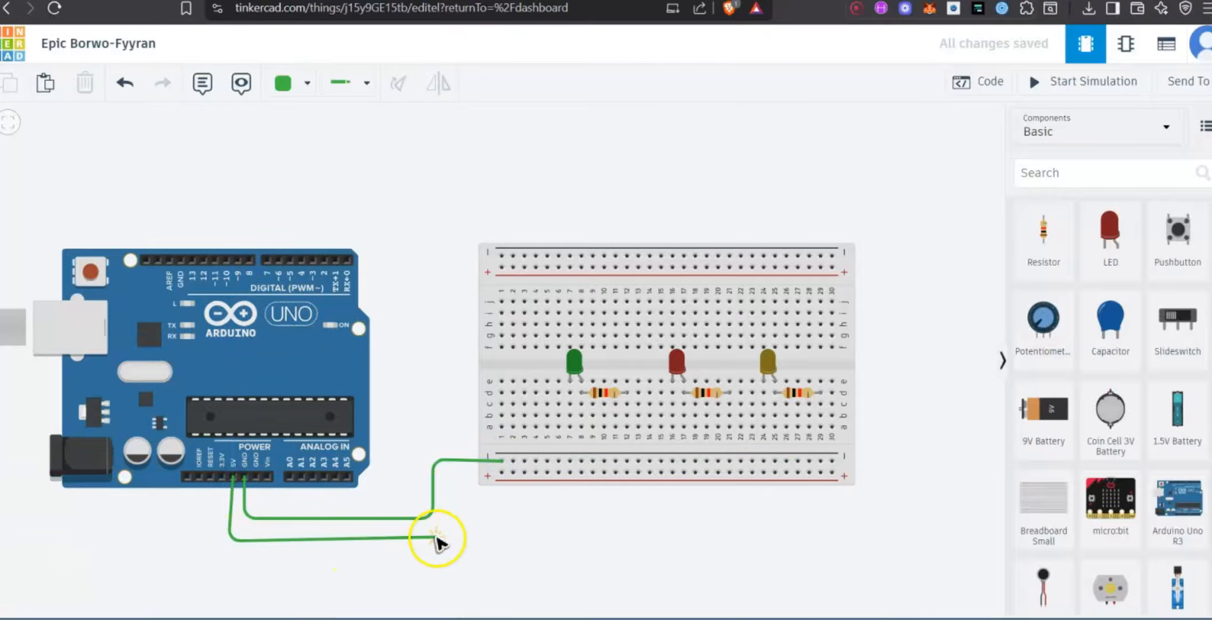
pyautogui.click(450, 477)
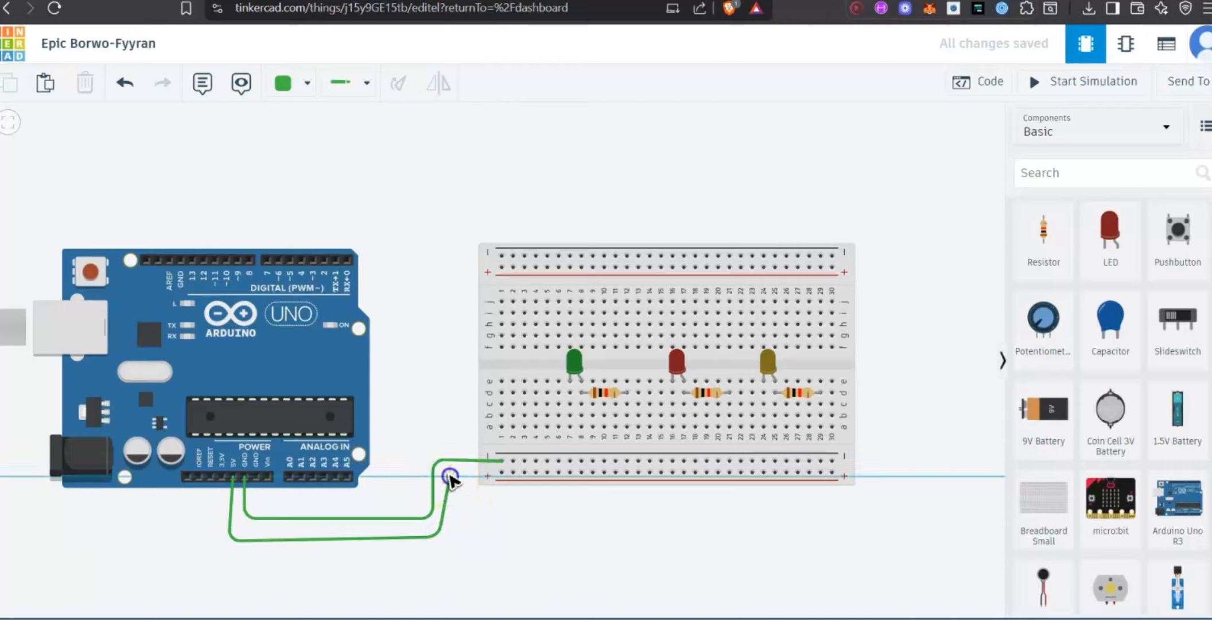
pyautogui.click(502, 473)
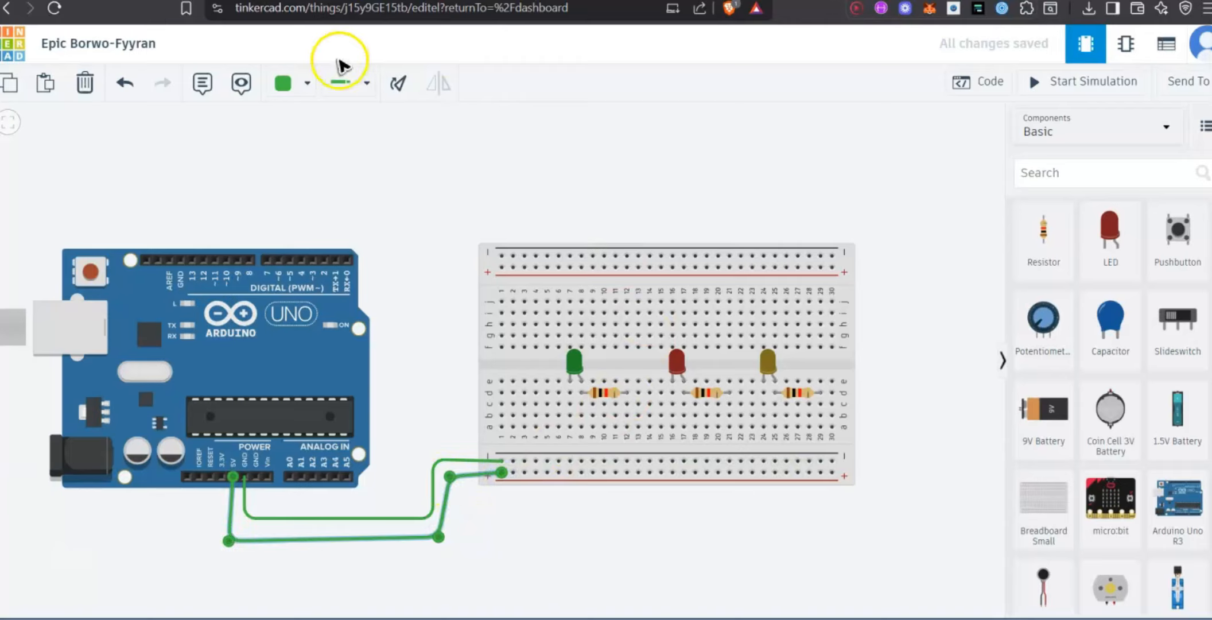
pyautogui.click(309, 87)
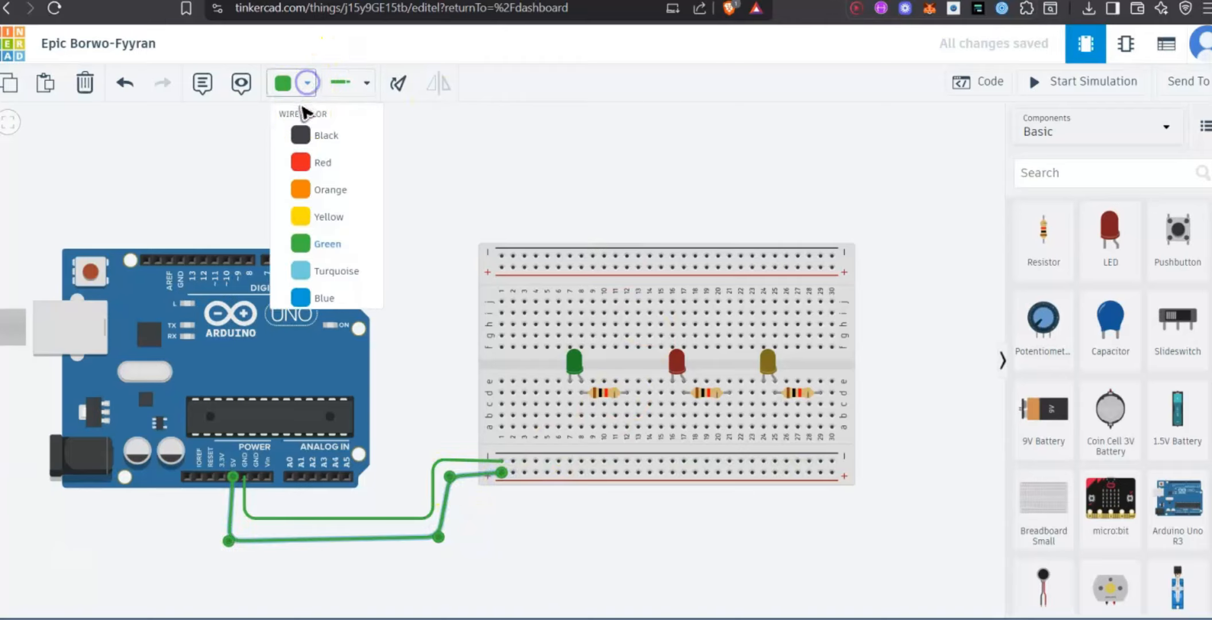
pyautogui.click(307, 161)
pyautogui.click(635, 120)
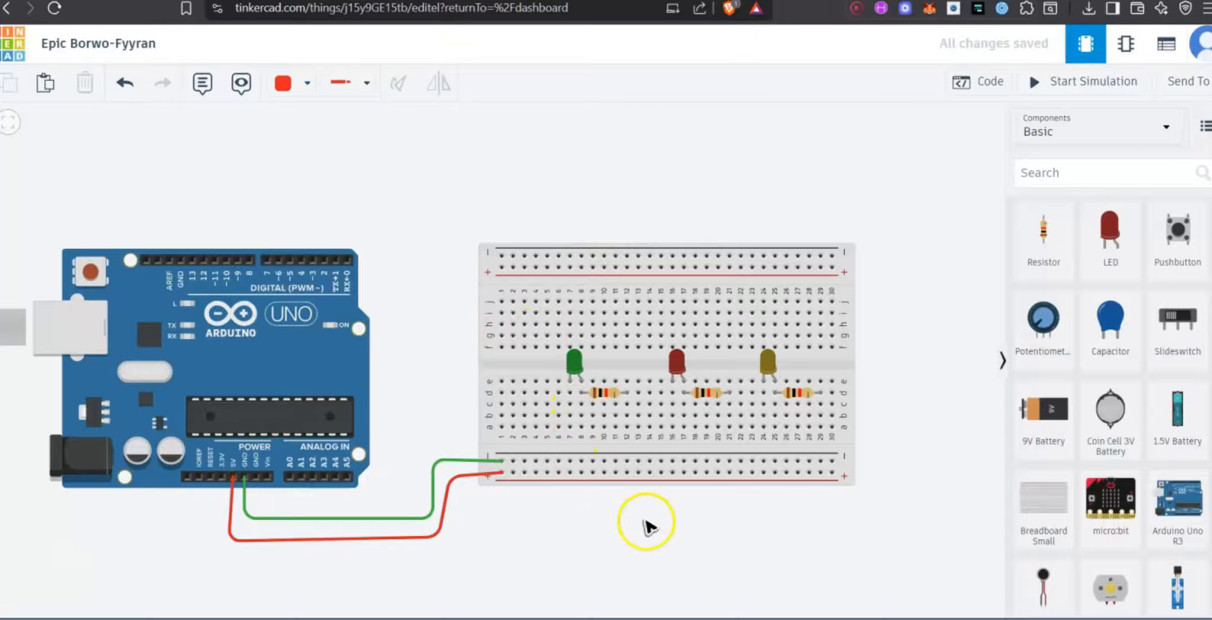
pyautogui.click(287, 83)
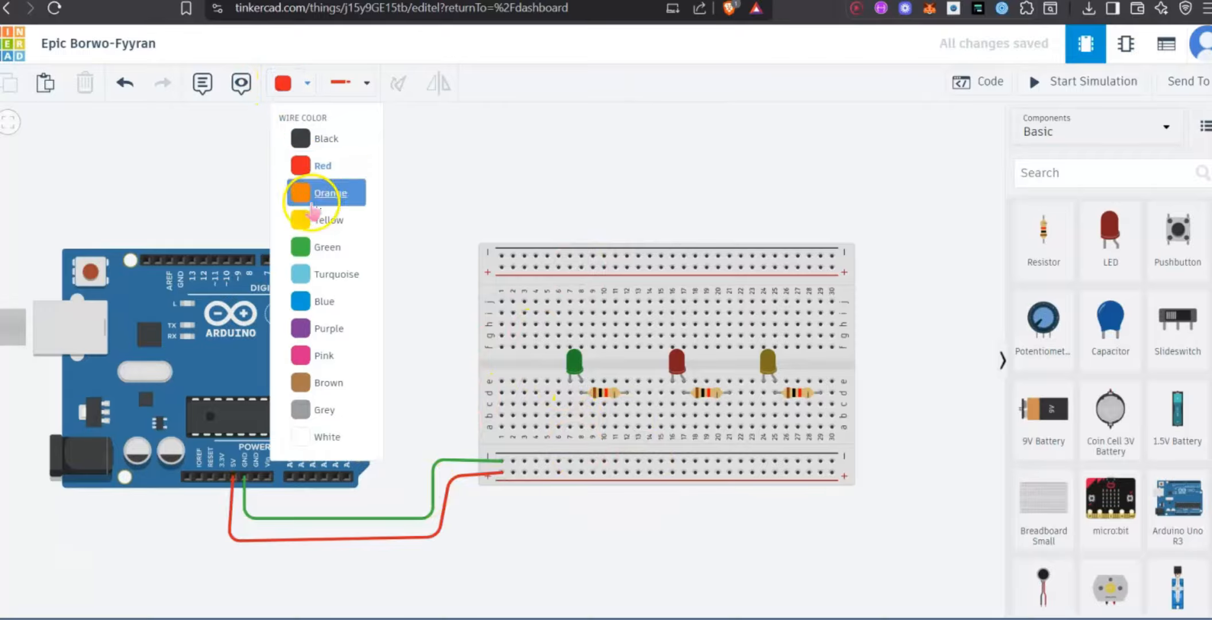
pyautogui.click(579, 83)
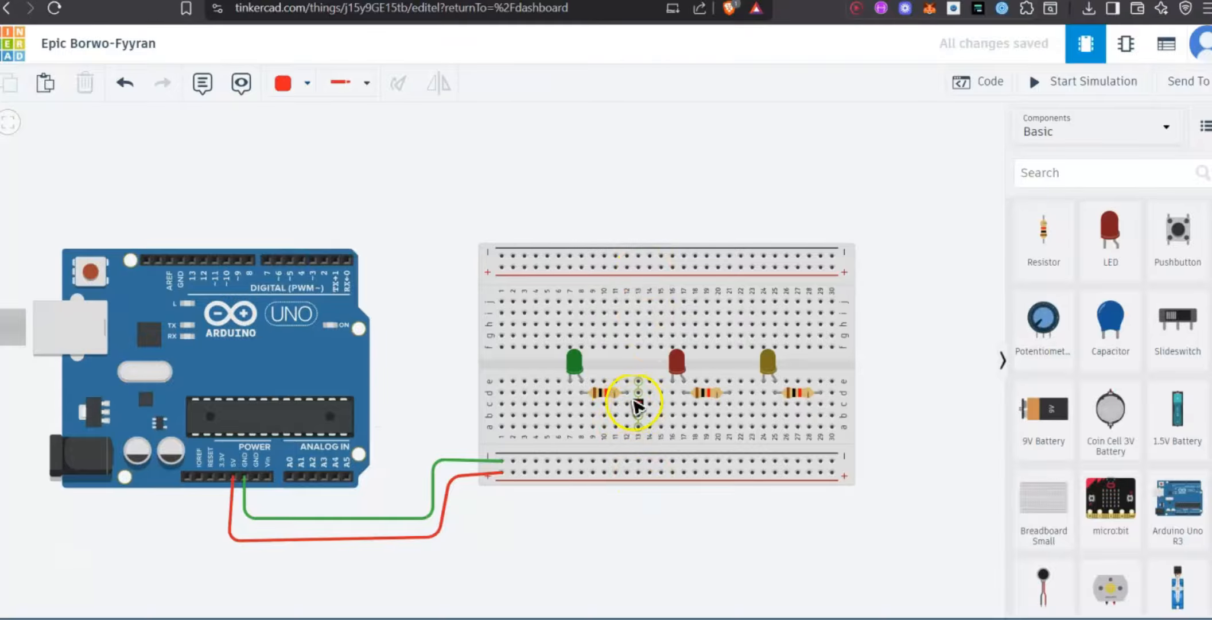
# Connect the cathode columns 7, 16 and 24 of the green, red and yellow LEDs to the lower negative rail with straight red wires.
pyautogui.click(570, 393)
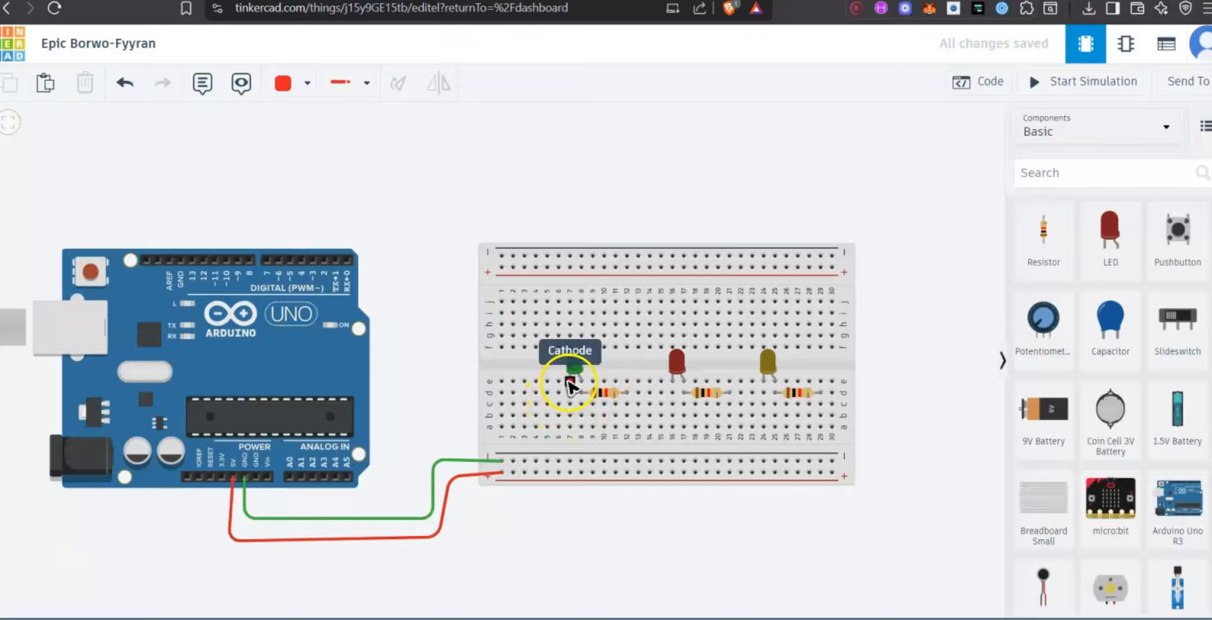
pyautogui.click(570, 382)
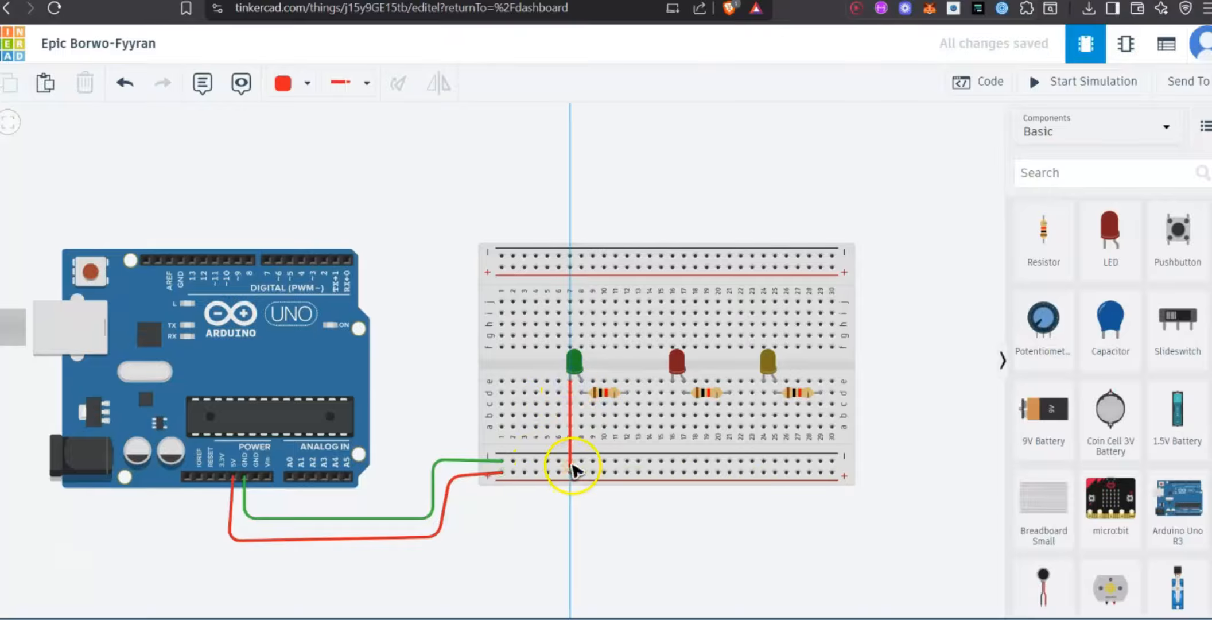
pyautogui.click(571, 462)
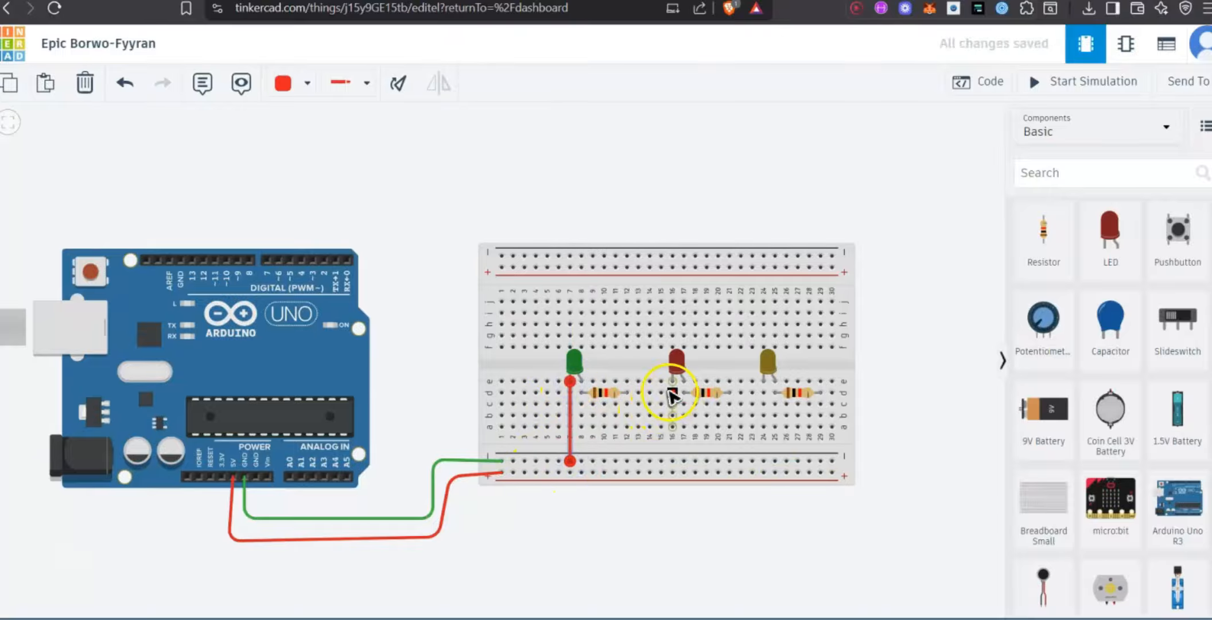
pyautogui.click(673, 394)
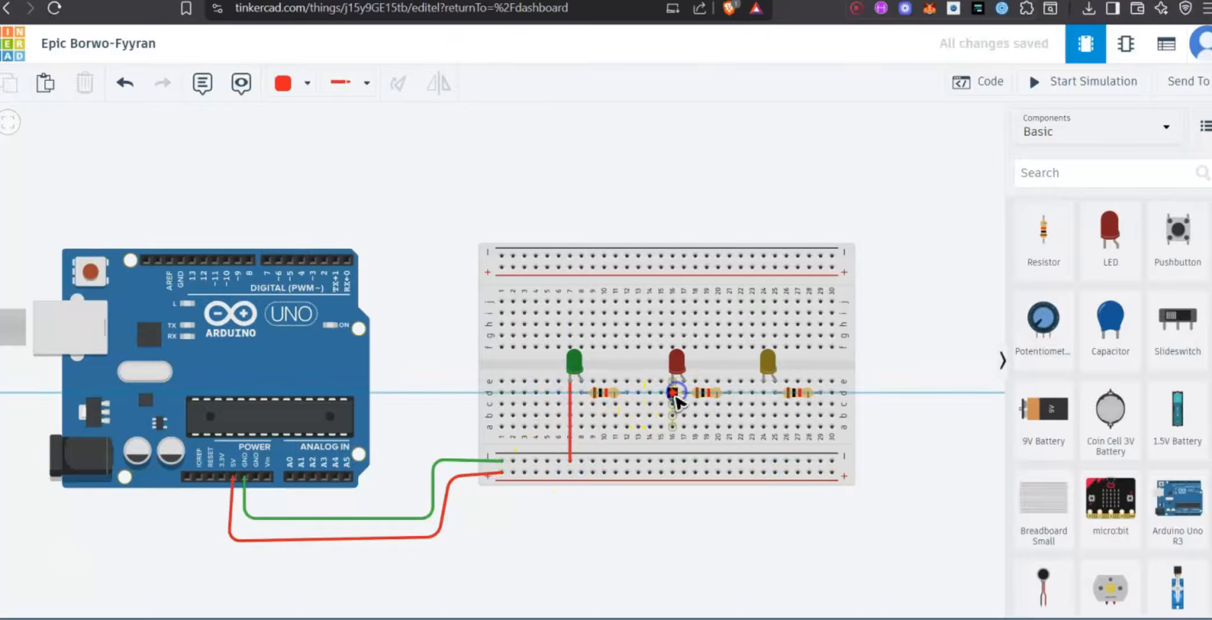
pyautogui.click(673, 460)
pyautogui.click(764, 393)
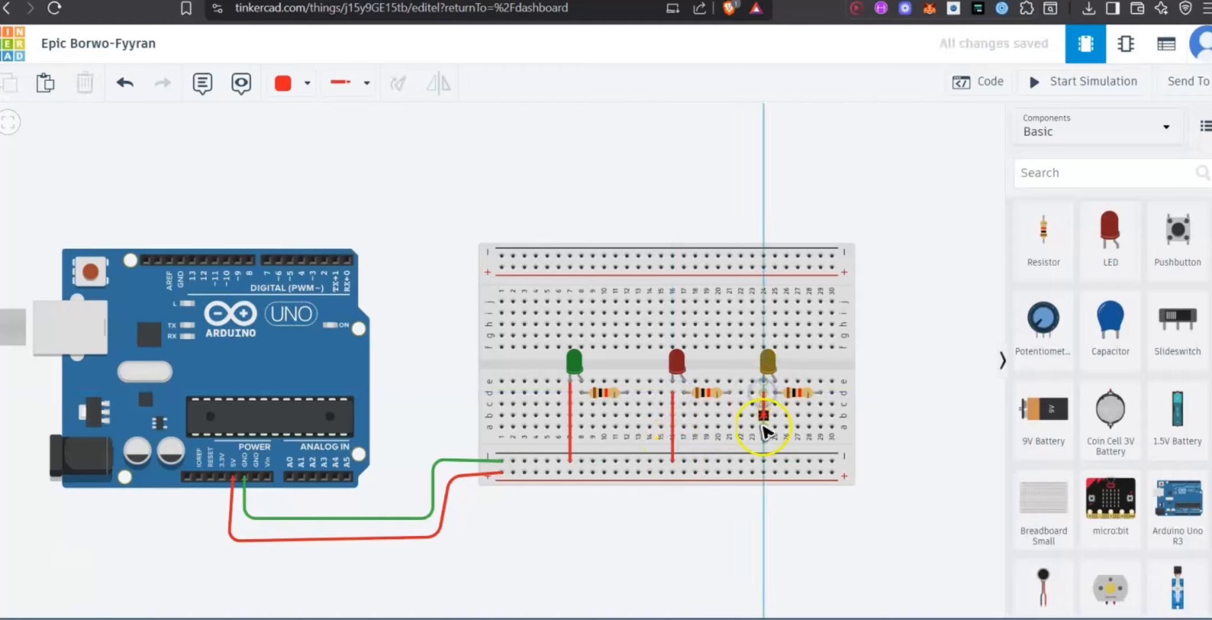
pyautogui.click(764, 461)
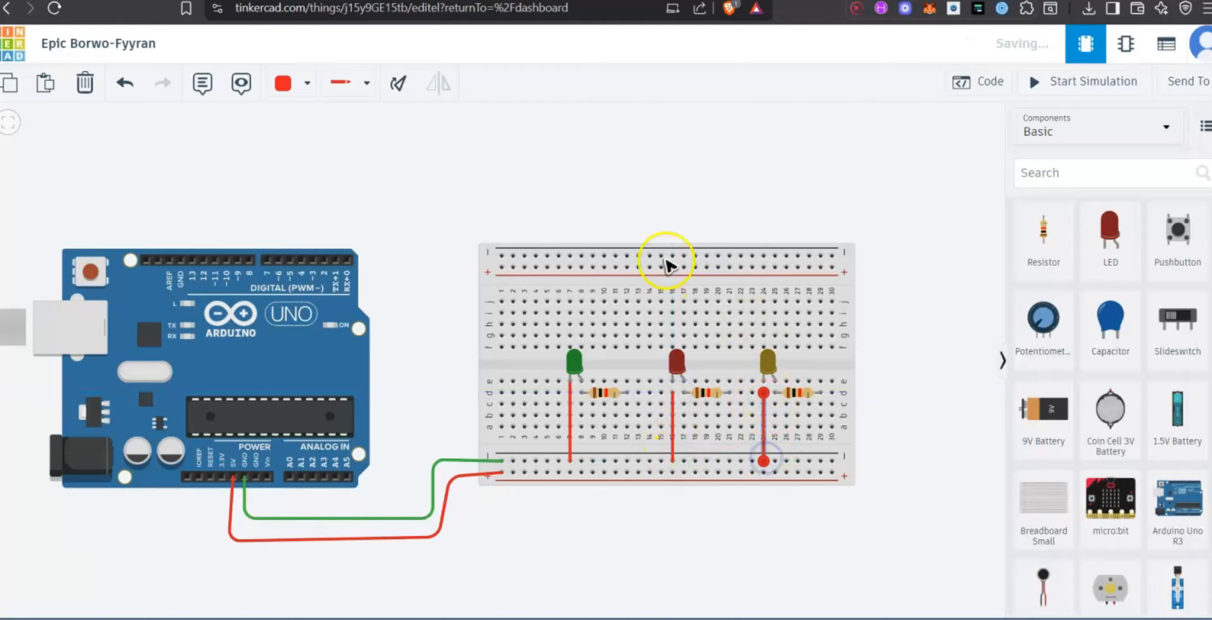
pyautogui.click(927, 296)
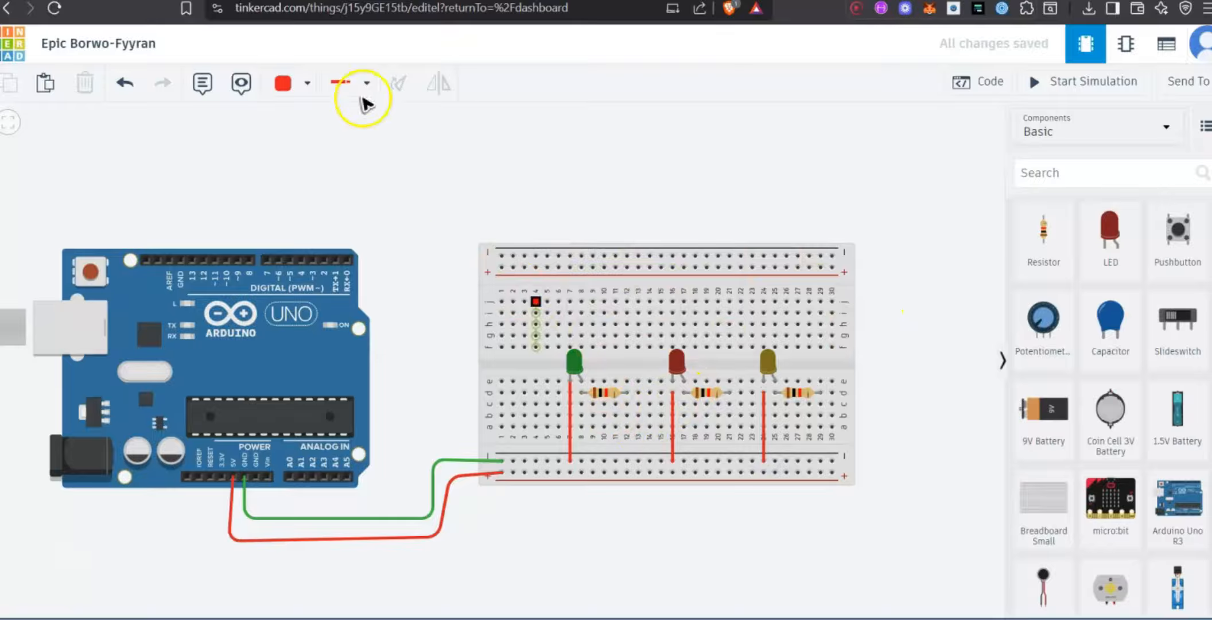
# Run a green wire from row c, column 12, below and around the breadboard to Arduino digital pin 7.
pyautogui.click(294, 84)
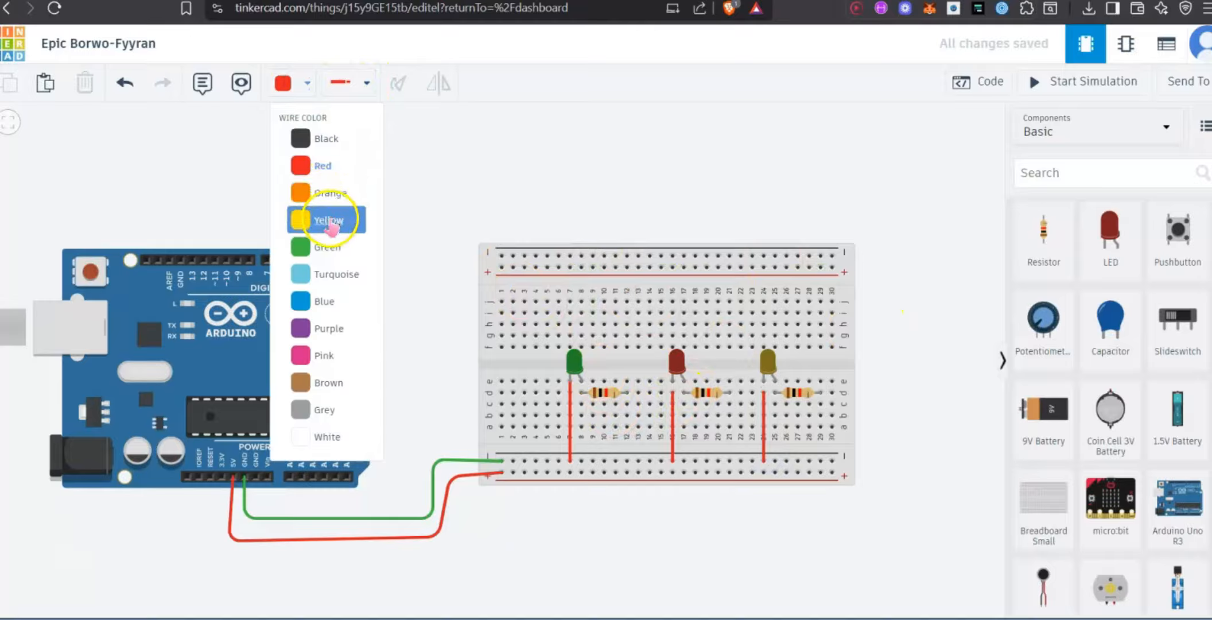
pyautogui.click(338, 244)
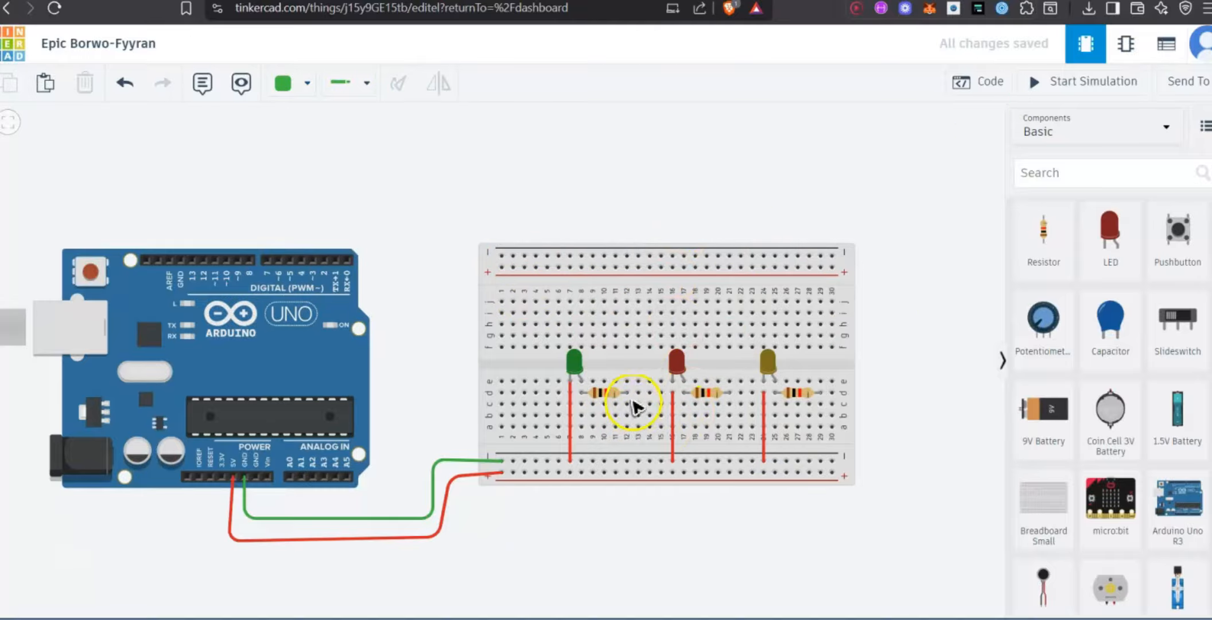
pyautogui.moveTo(628, 404); pyautogui.dragTo(632, 554)
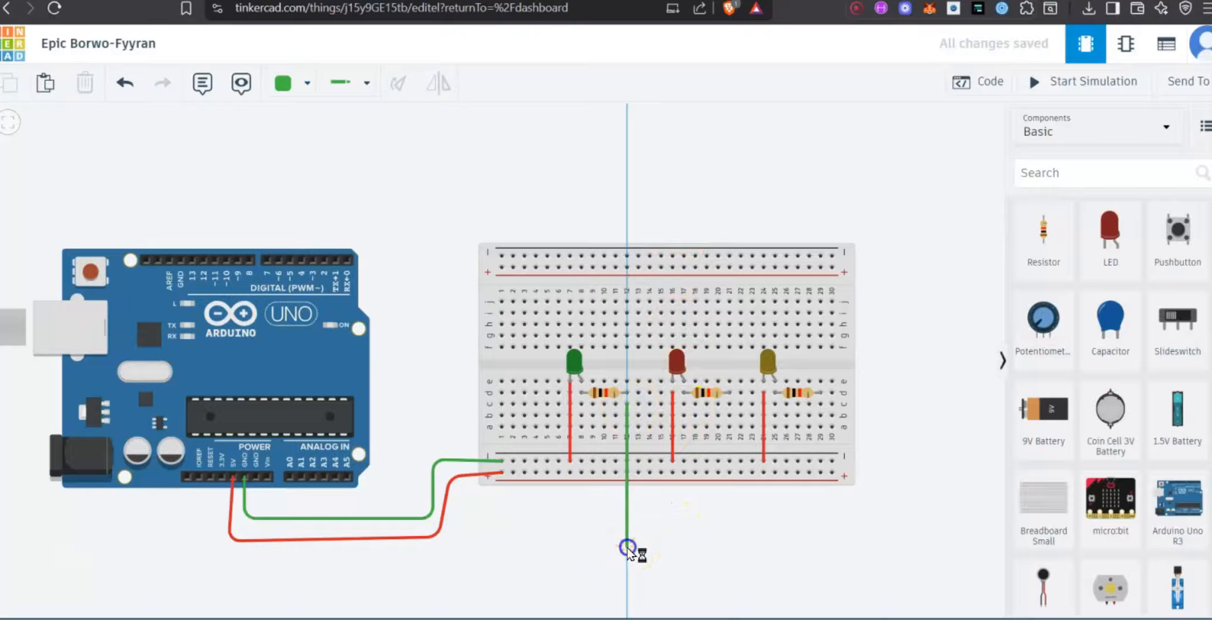
pyautogui.click(627, 547)
pyautogui.click(900, 546)
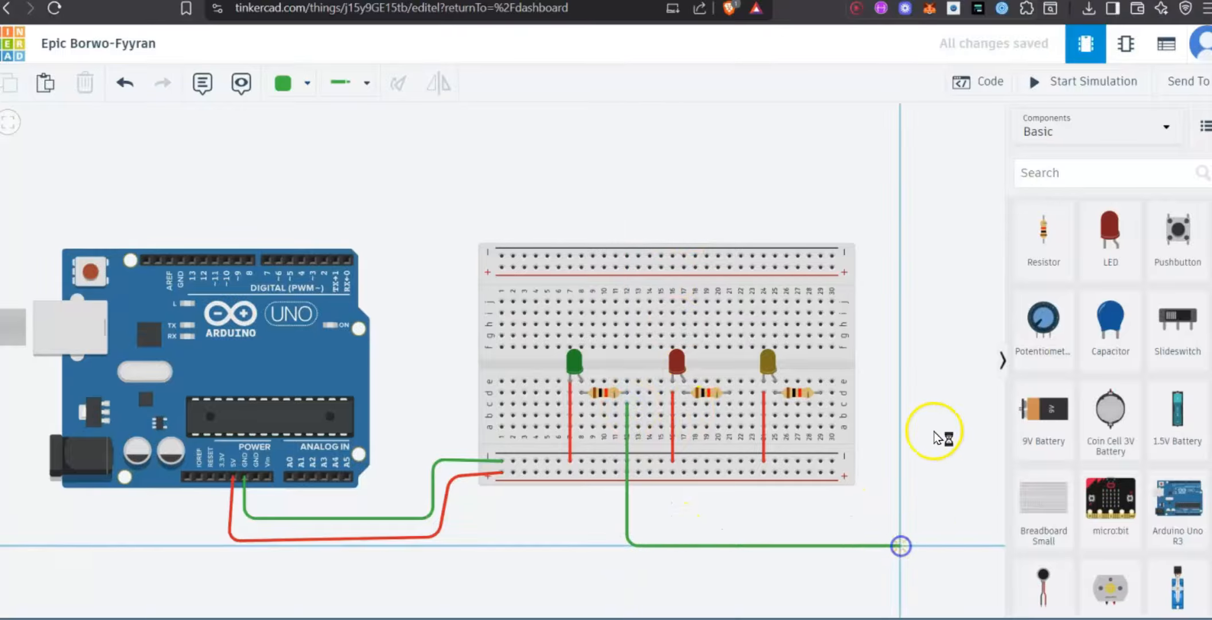
pyautogui.click(900, 217)
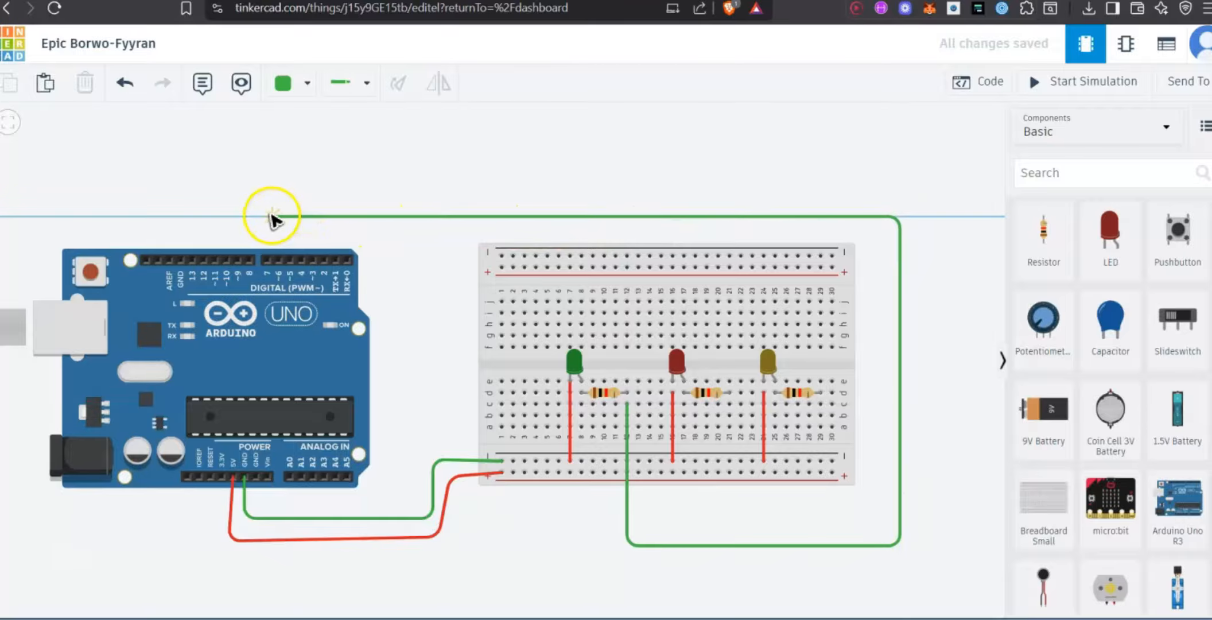
pyautogui.click(267, 217)
pyautogui.click(267, 260)
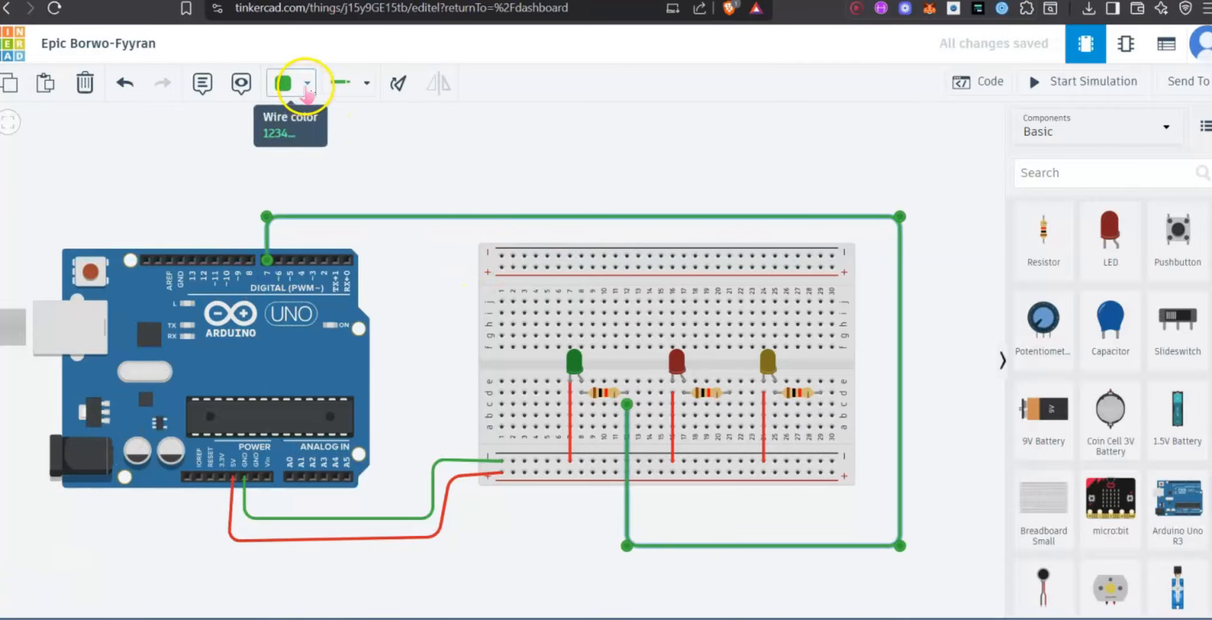
pyautogui.click(307, 85)
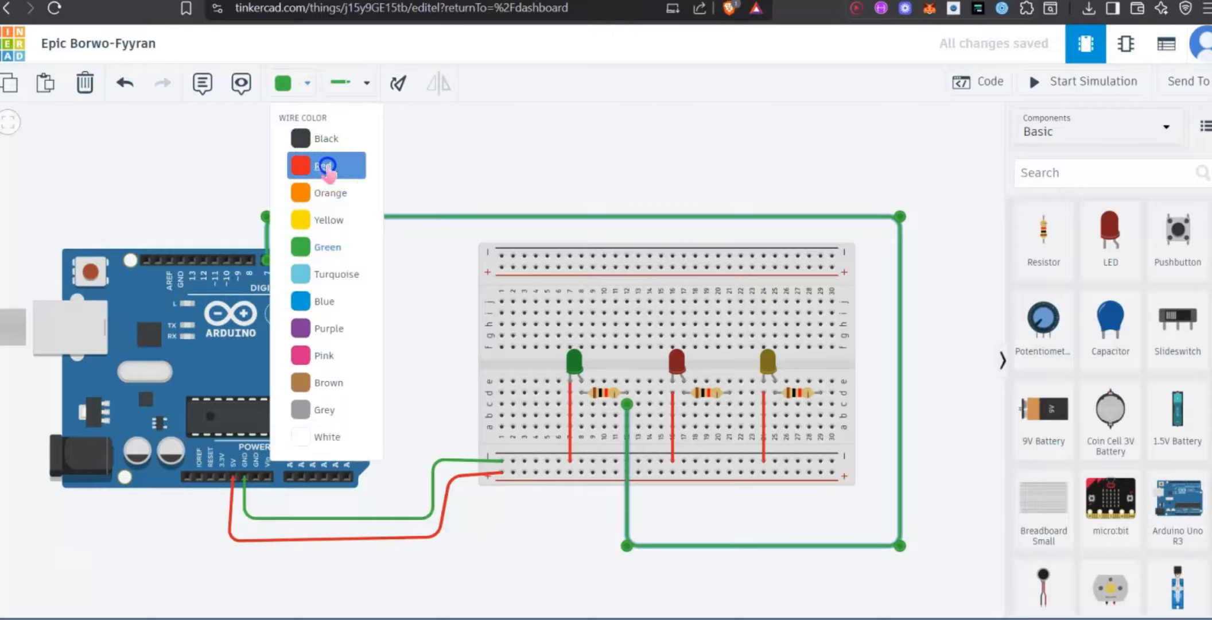
pyautogui.click(325, 167)
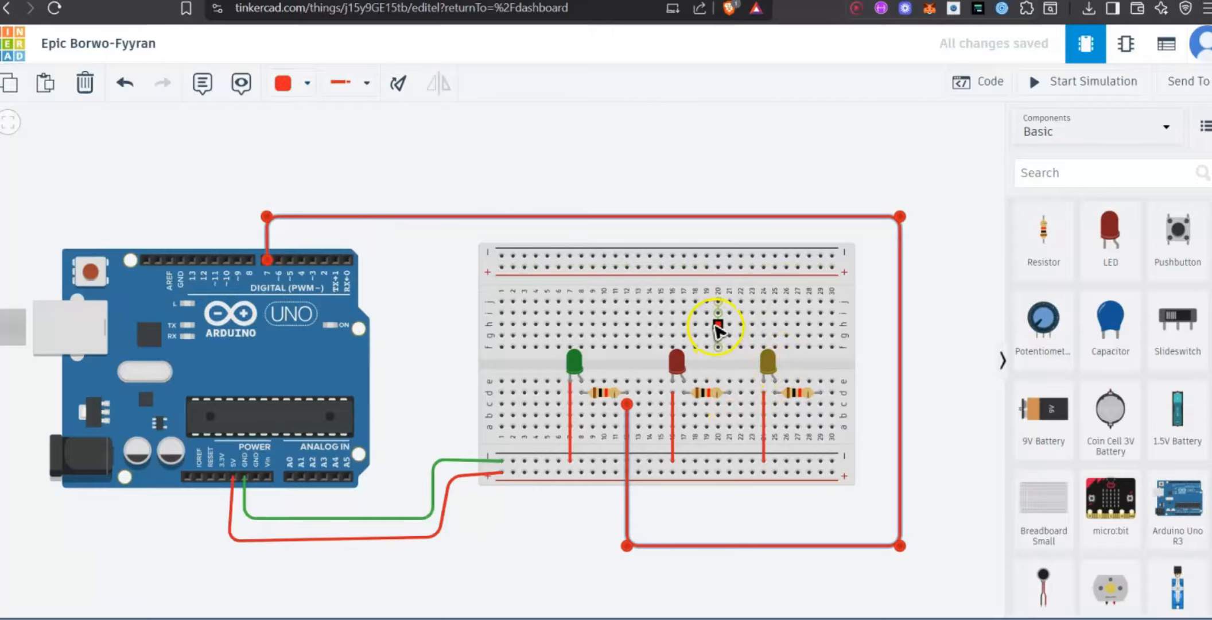
pyautogui.hotkey('ctrl', 'z')
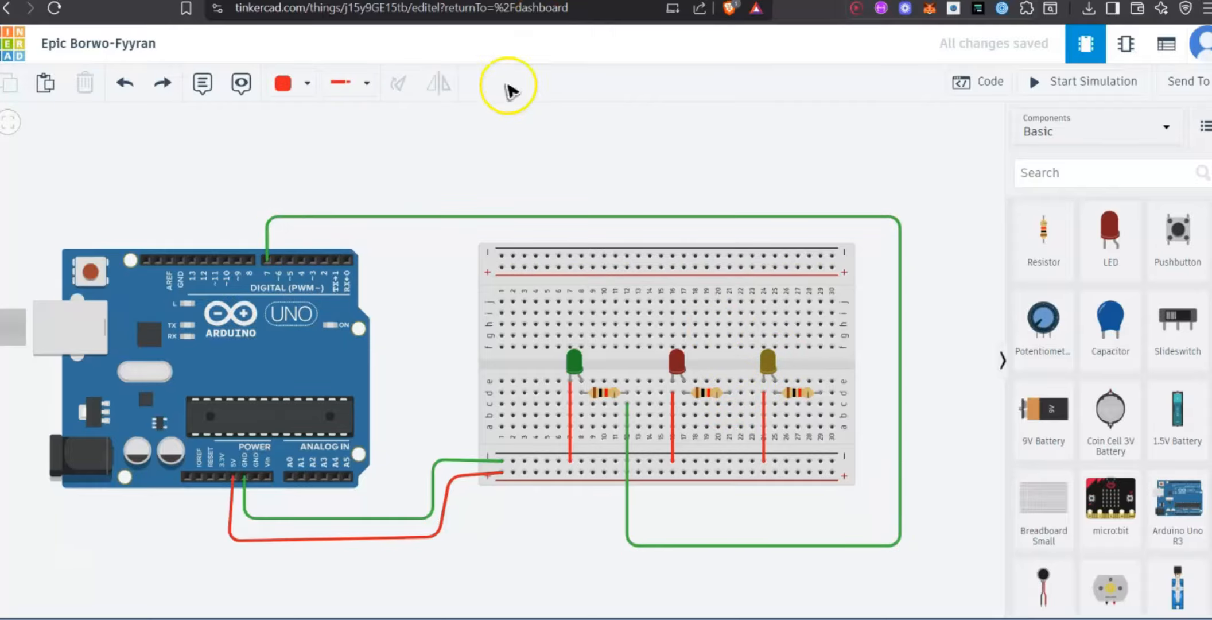
pyautogui.click(505, 151)
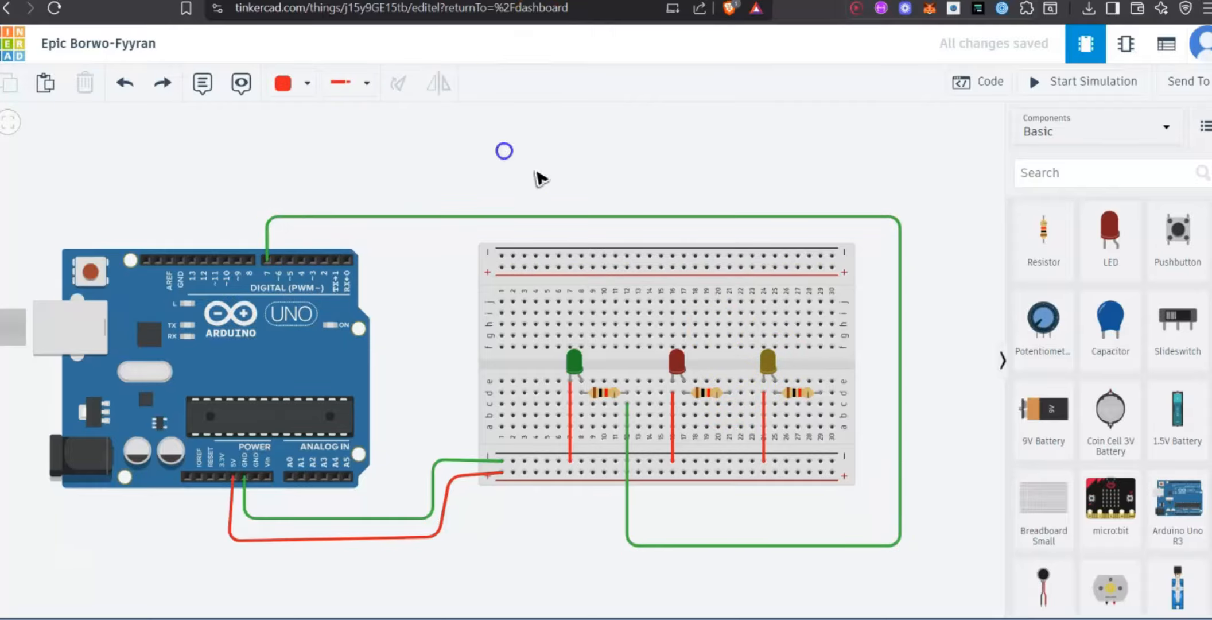
pyautogui.click(307, 84)
pyautogui.click(317, 245)
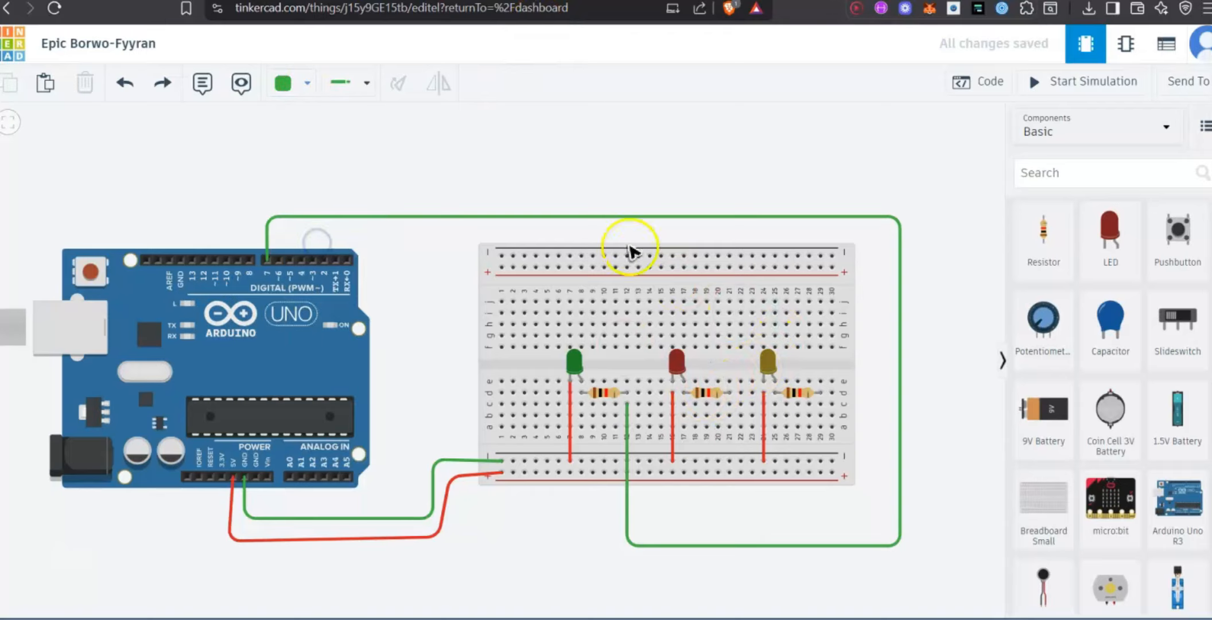
# Run a red wire from row c, column 21, around the breadboard inside the green wire to Arduino digital pin 6, straightening its lower corner.
pyautogui.click(307, 84)
pyautogui.click(317, 166)
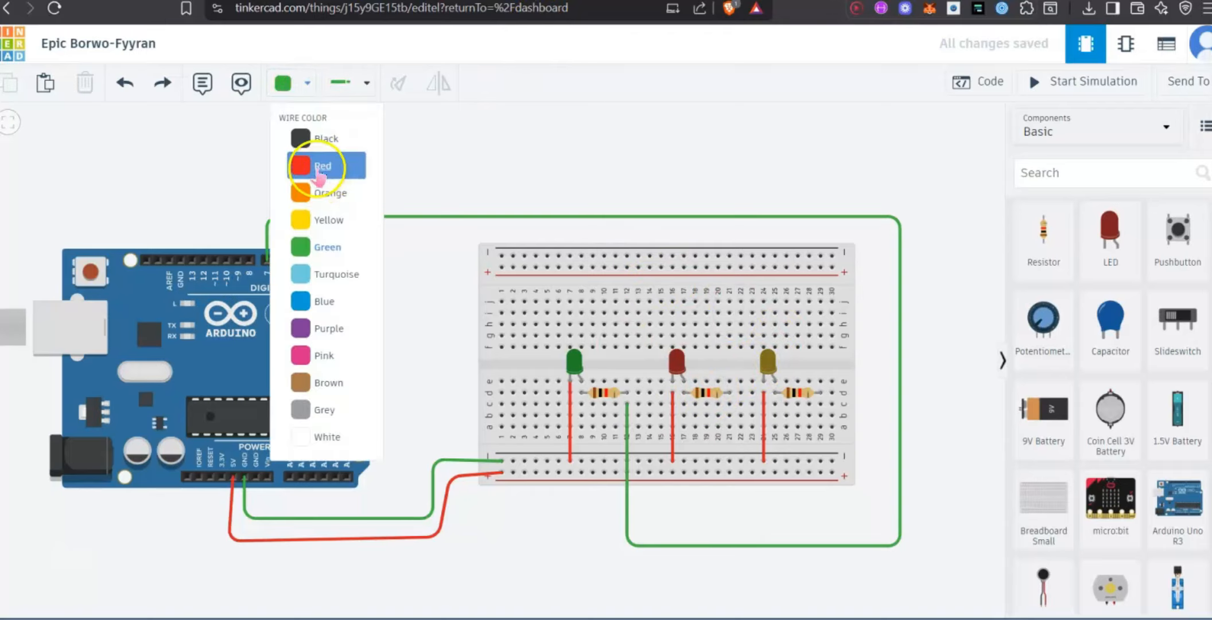
pyautogui.moveTo(730, 403); pyautogui.dragTo(734, 520)
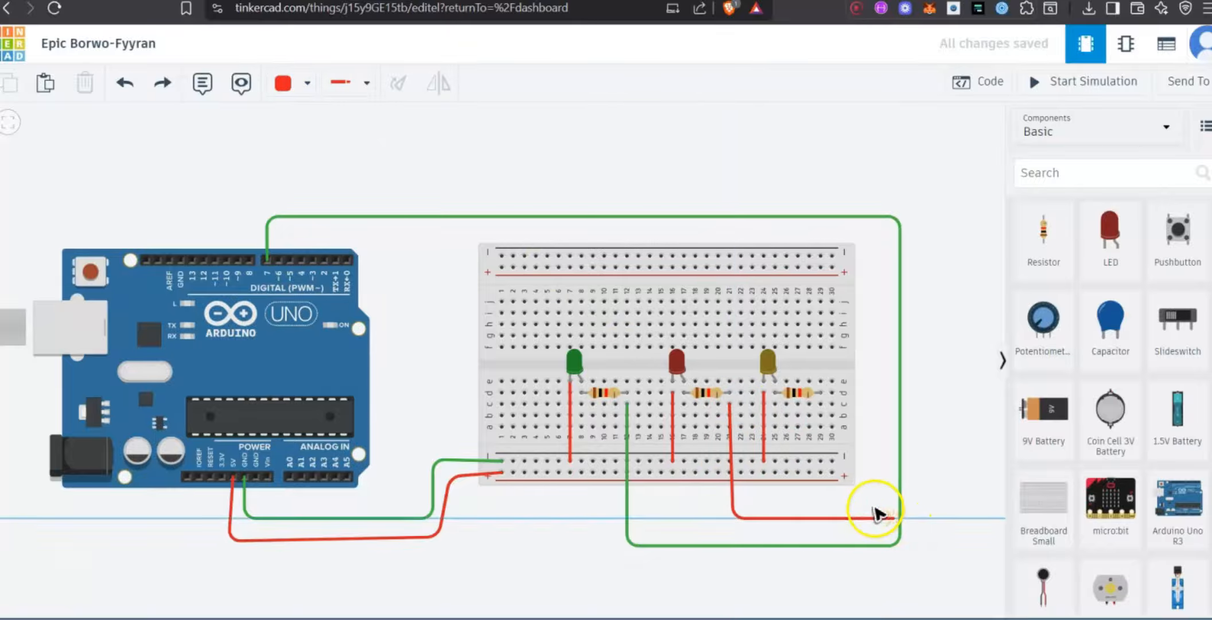
pyautogui.click(884, 511)
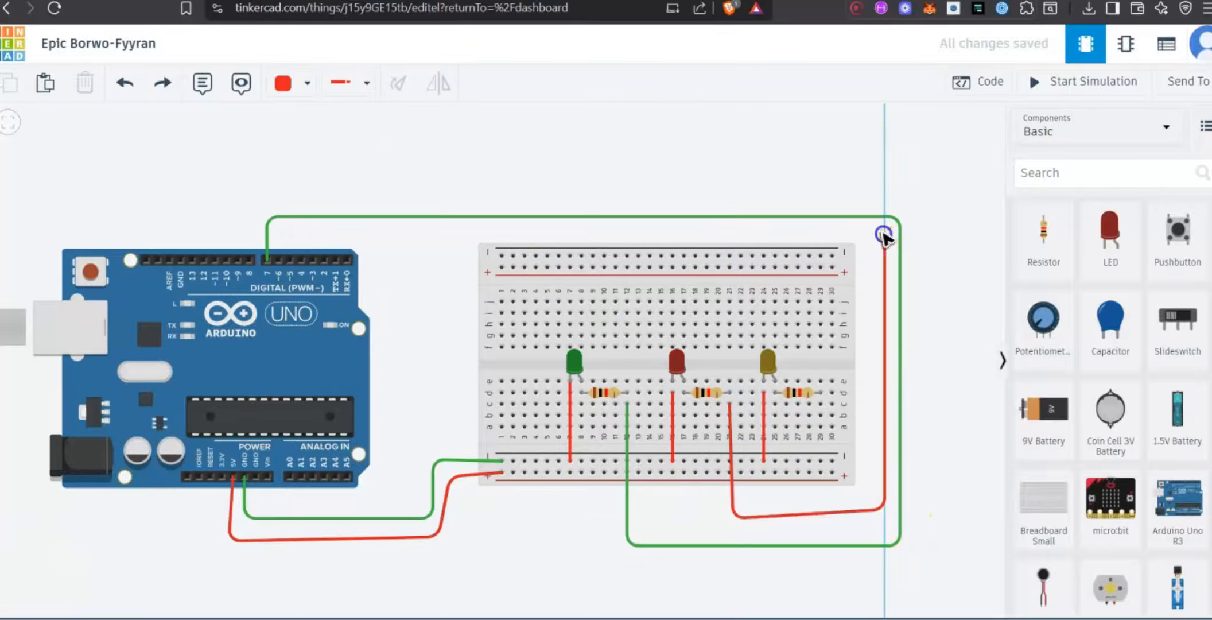
pyautogui.click(885, 232)
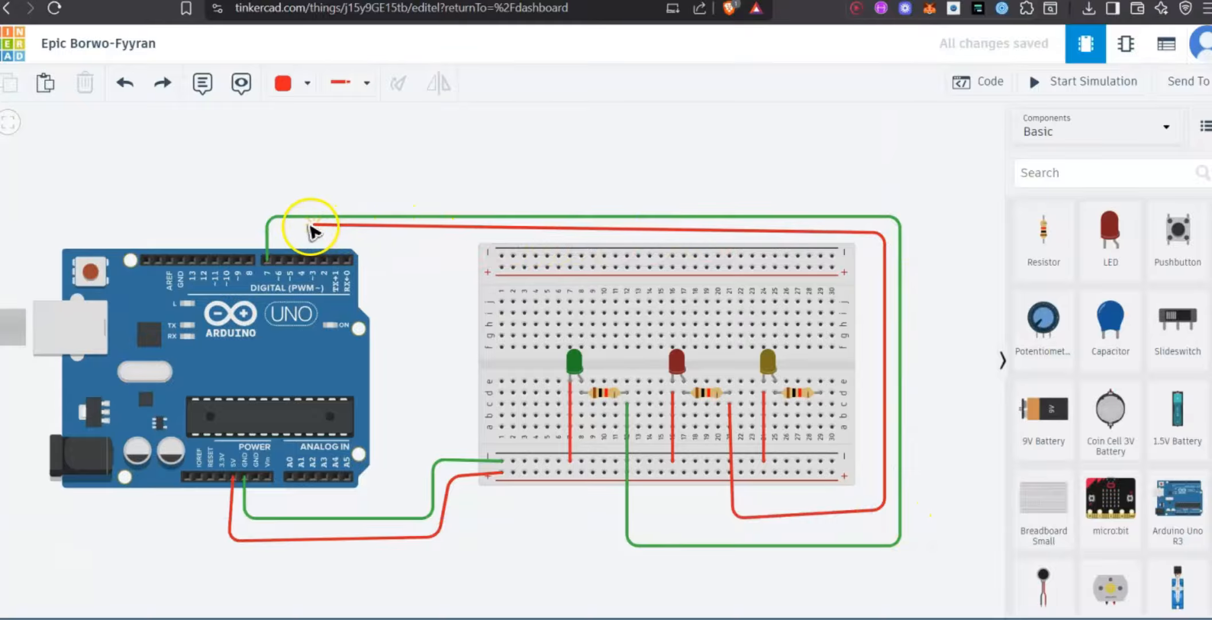
pyautogui.click(285, 230)
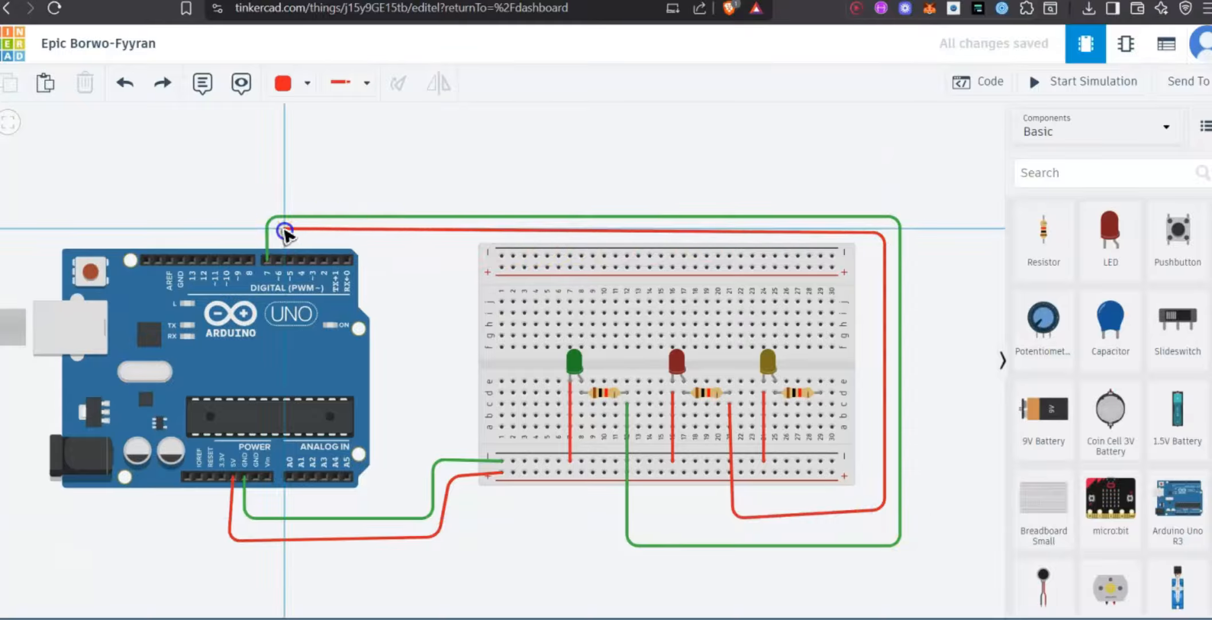
pyautogui.click(277, 259)
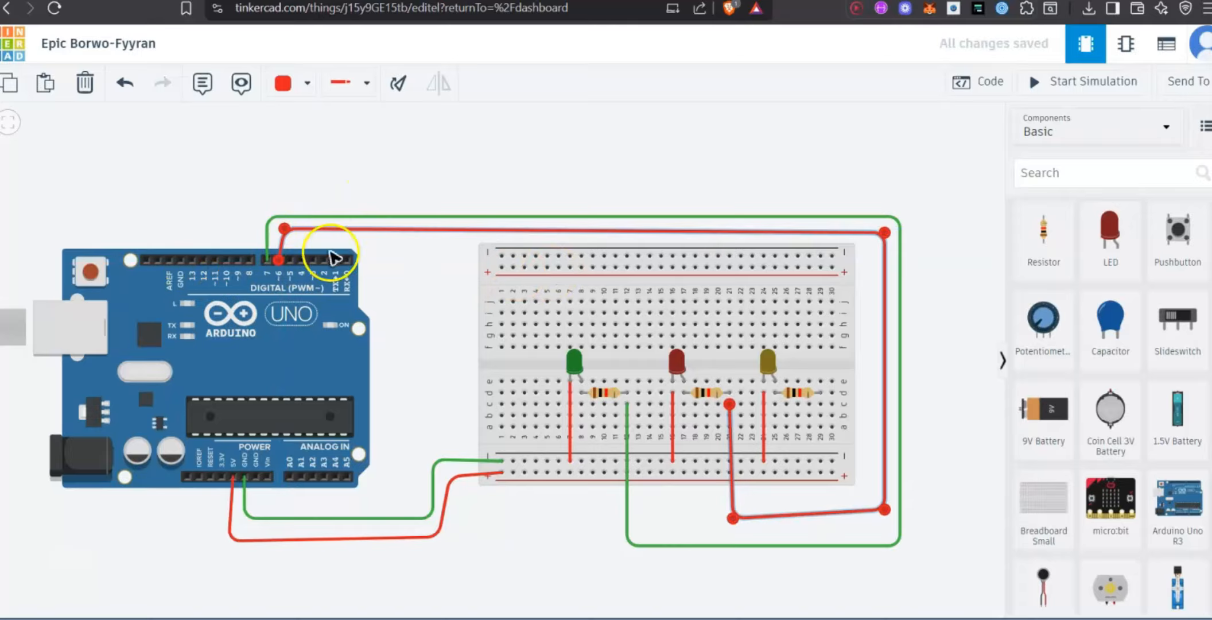
pyautogui.moveTo(890, 507); pyautogui.dragTo(889, 521)
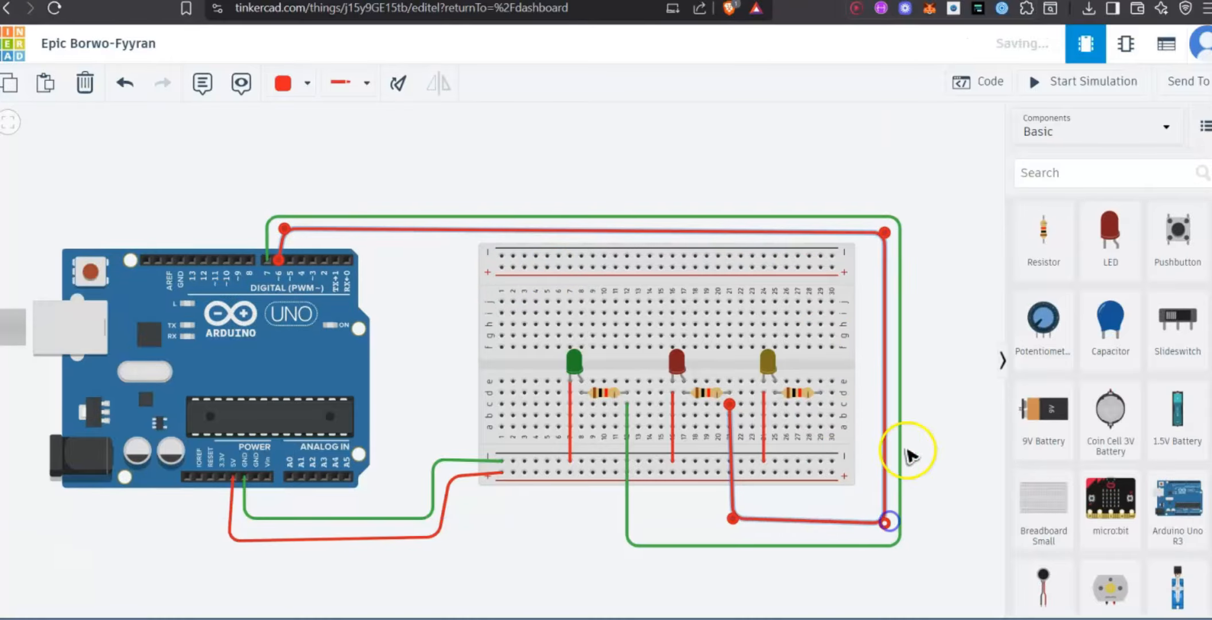
pyautogui.click(934, 195)
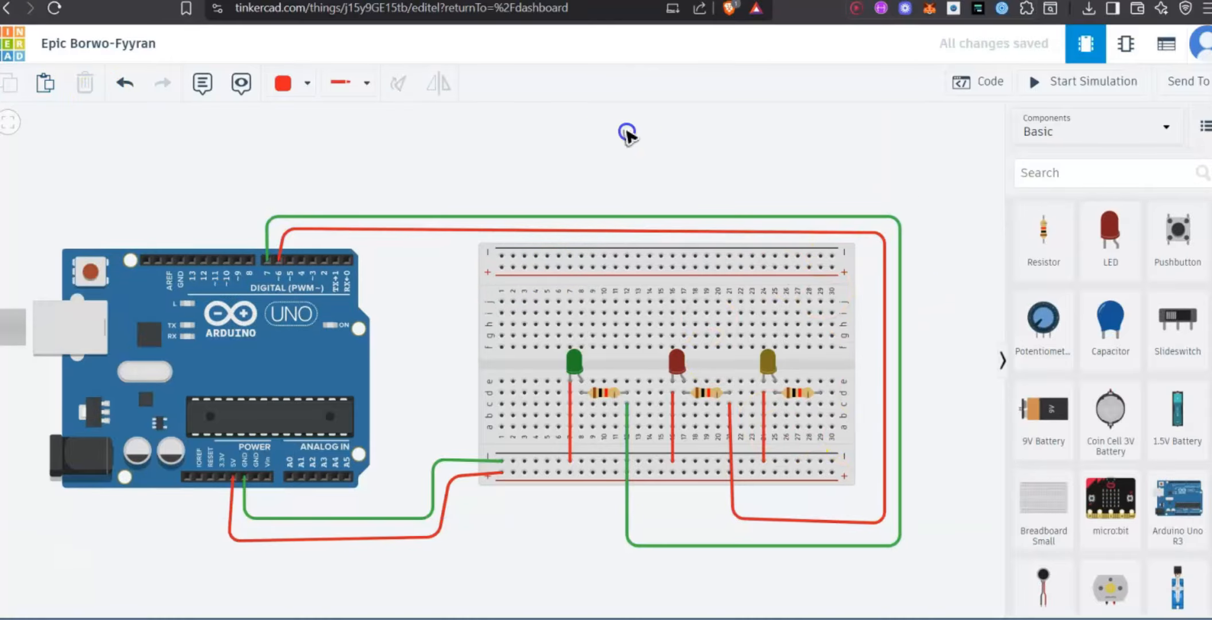
# Run a yellow wire from row c, column 29, around the breadboard and above the green wire to Arduino digital pin 5.
pyautogui.click(305, 82)
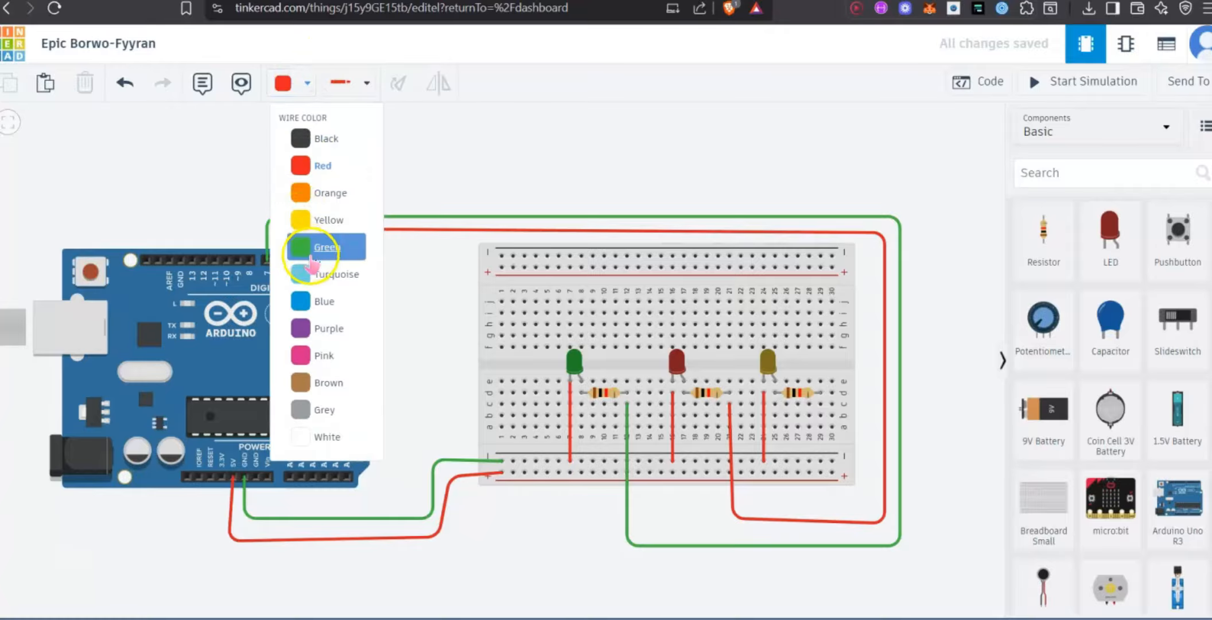
pyautogui.click(310, 219)
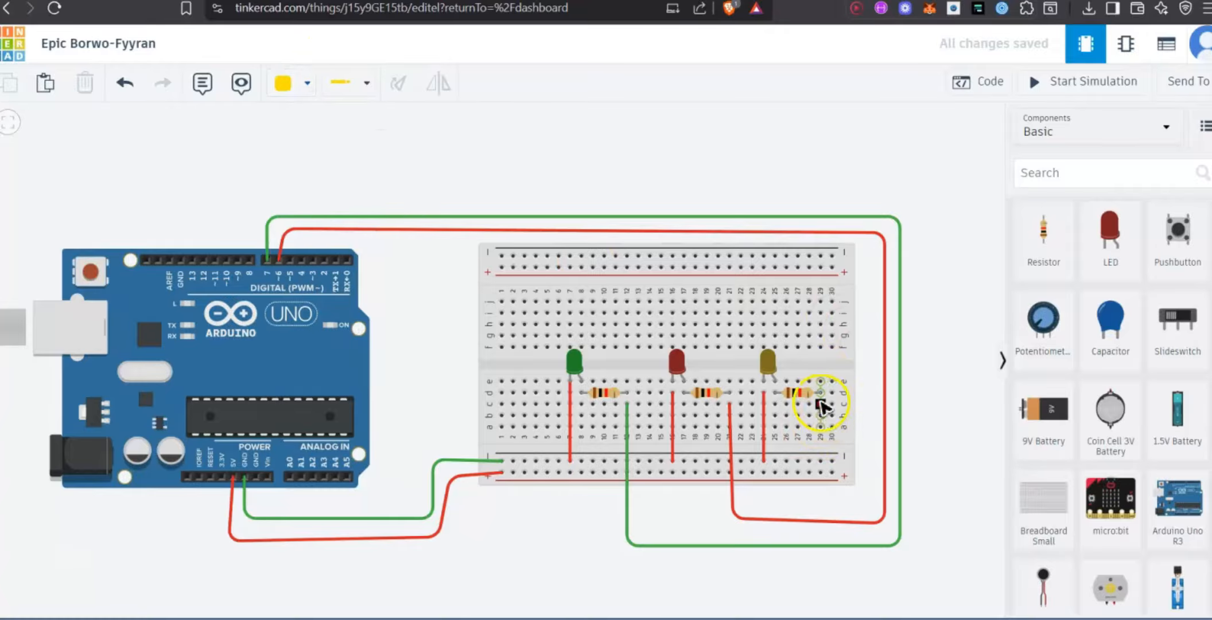
pyautogui.click(821, 404)
pyautogui.click(821, 508)
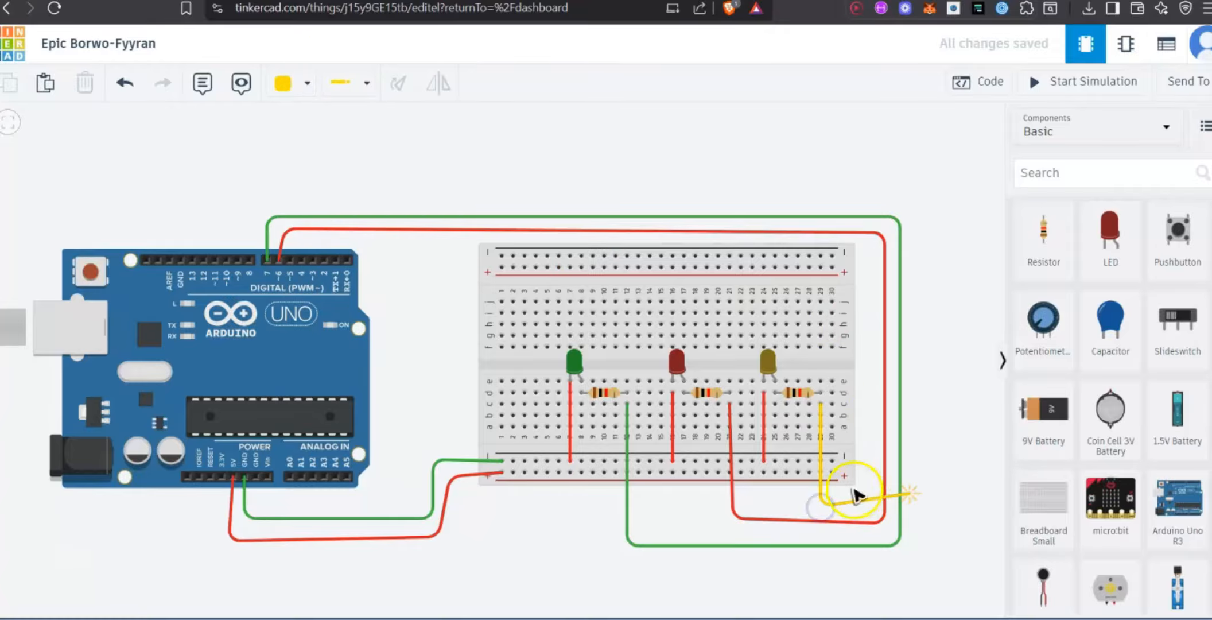
pyautogui.click(871, 503)
pyautogui.click(873, 505)
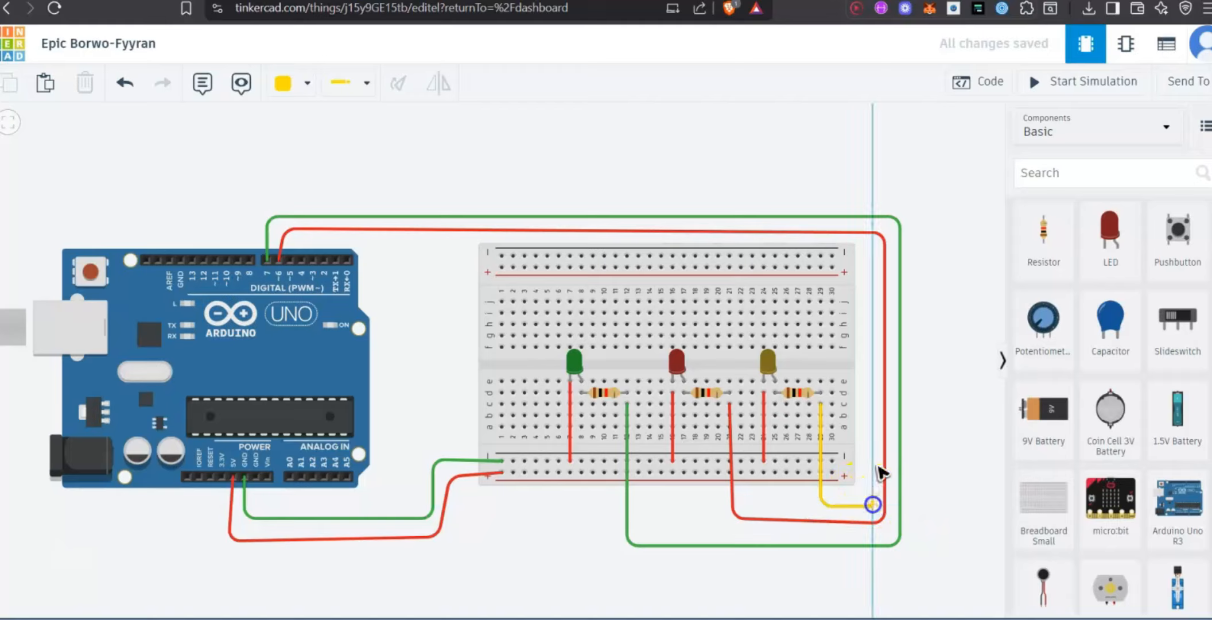
pyautogui.click(873, 247)
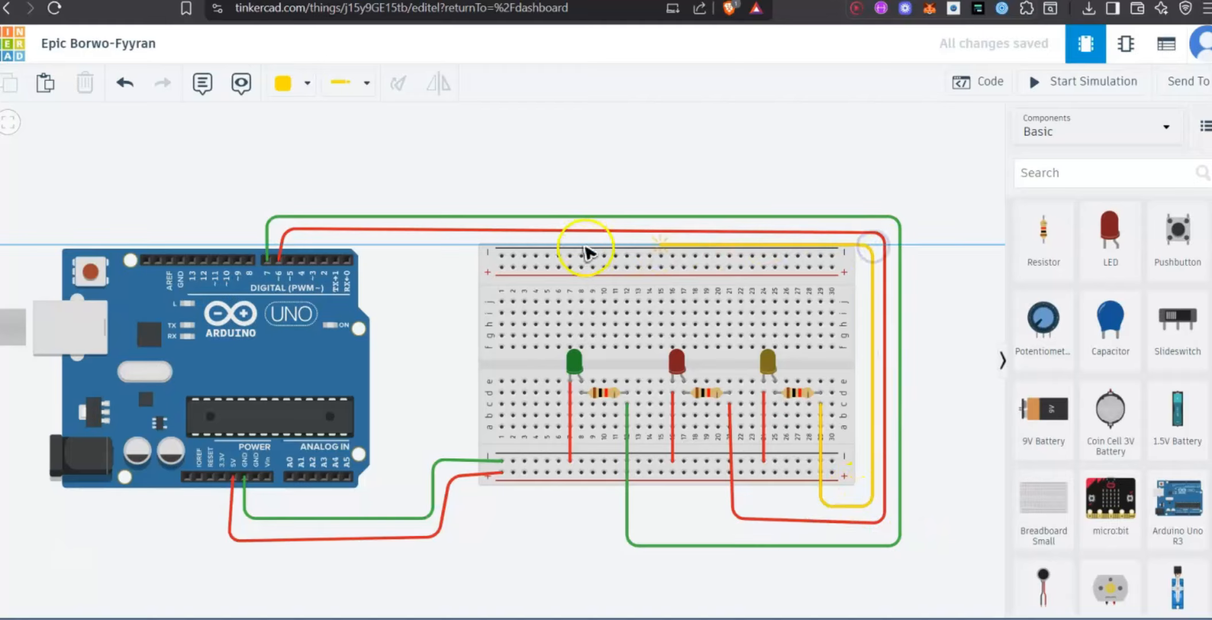
pyautogui.click(871, 198)
pyautogui.click(295, 195)
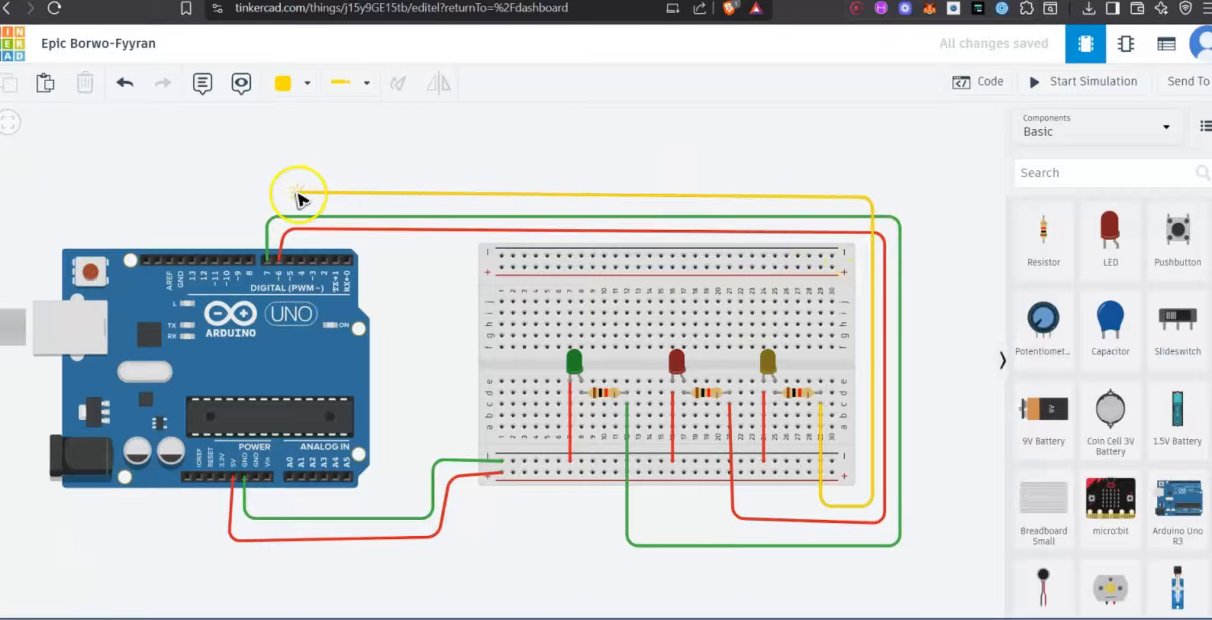
pyautogui.click(291, 261)
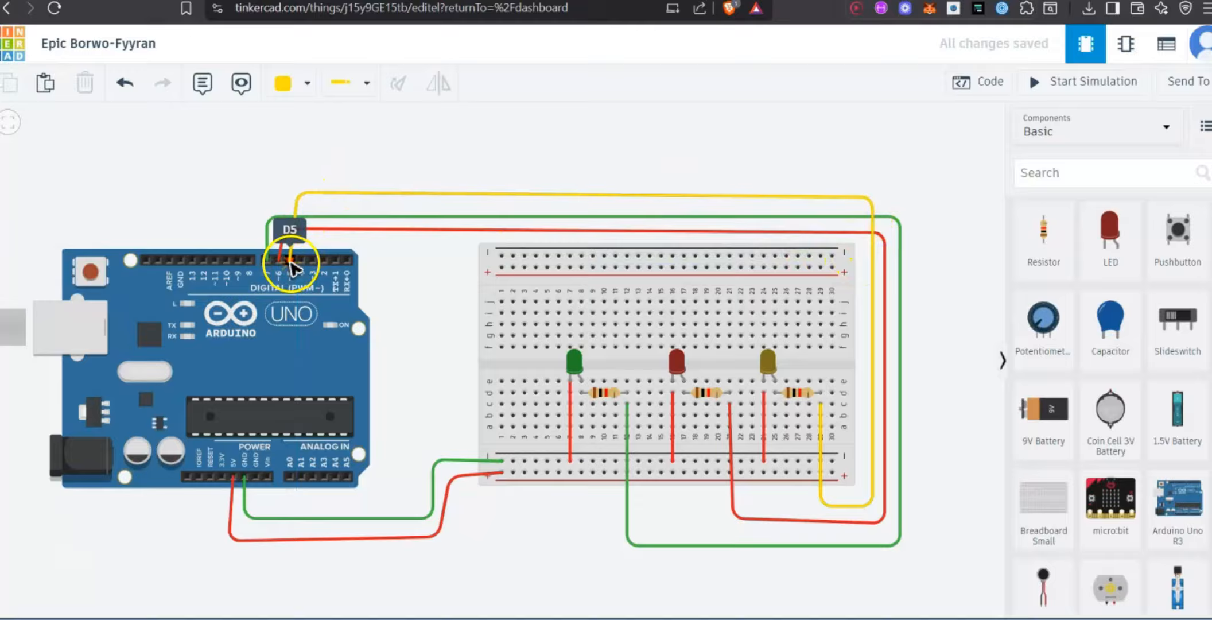
pyautogui.click(395, 179)
# Open the Arduino's code editor and switch it from Blocks to Text mode, accepting the loss of the blocks.
pyautogui.click(992, 76)
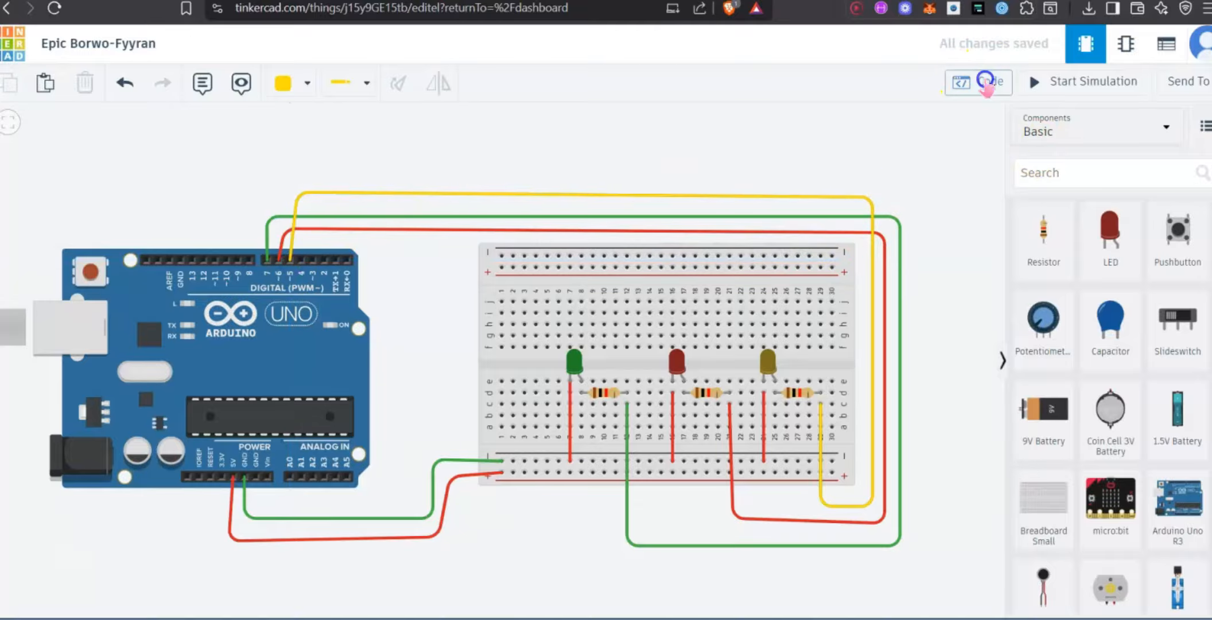
pyautogui.click(890, 137)
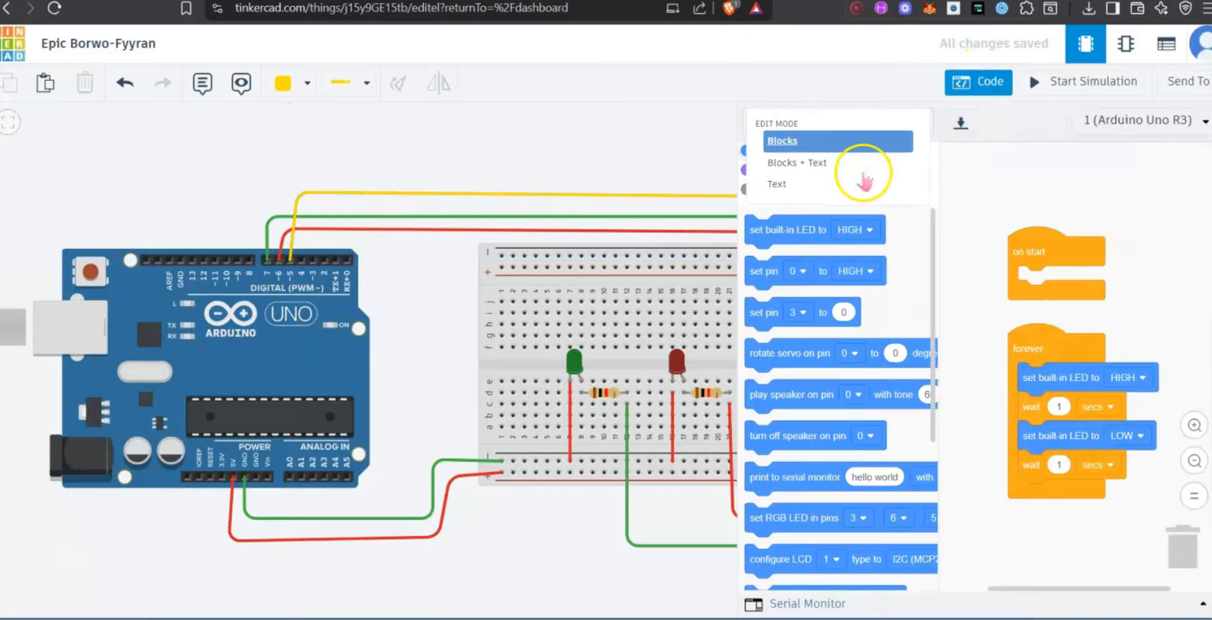
pyautogui.click(861, 187)
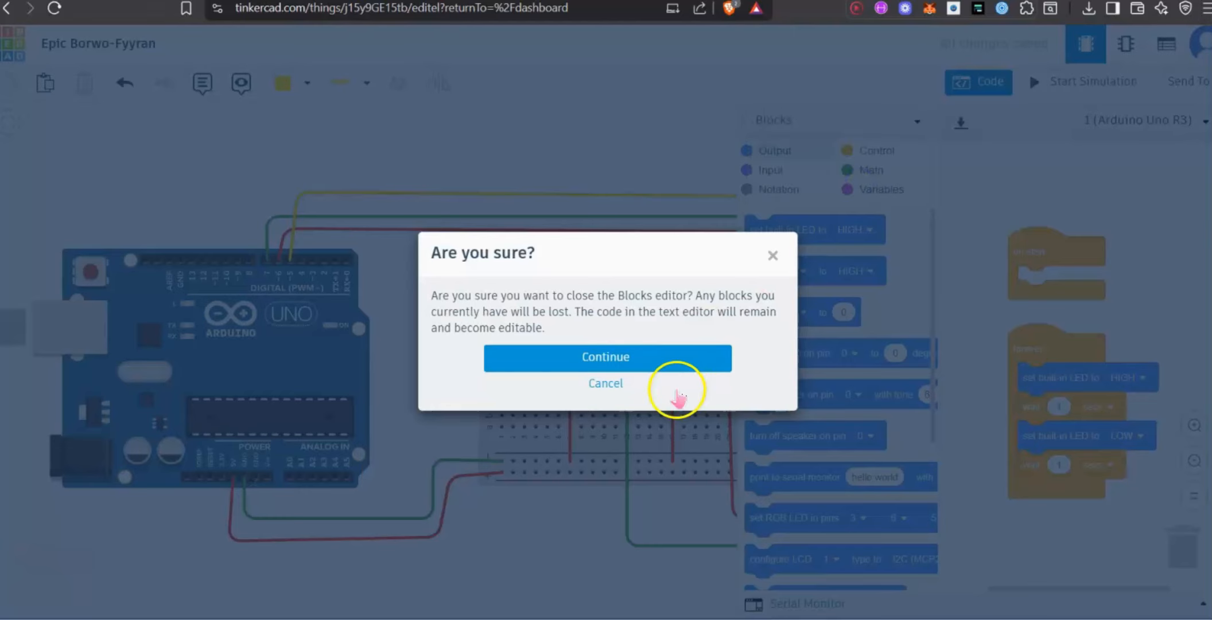
pyautogui.click(671, 360)
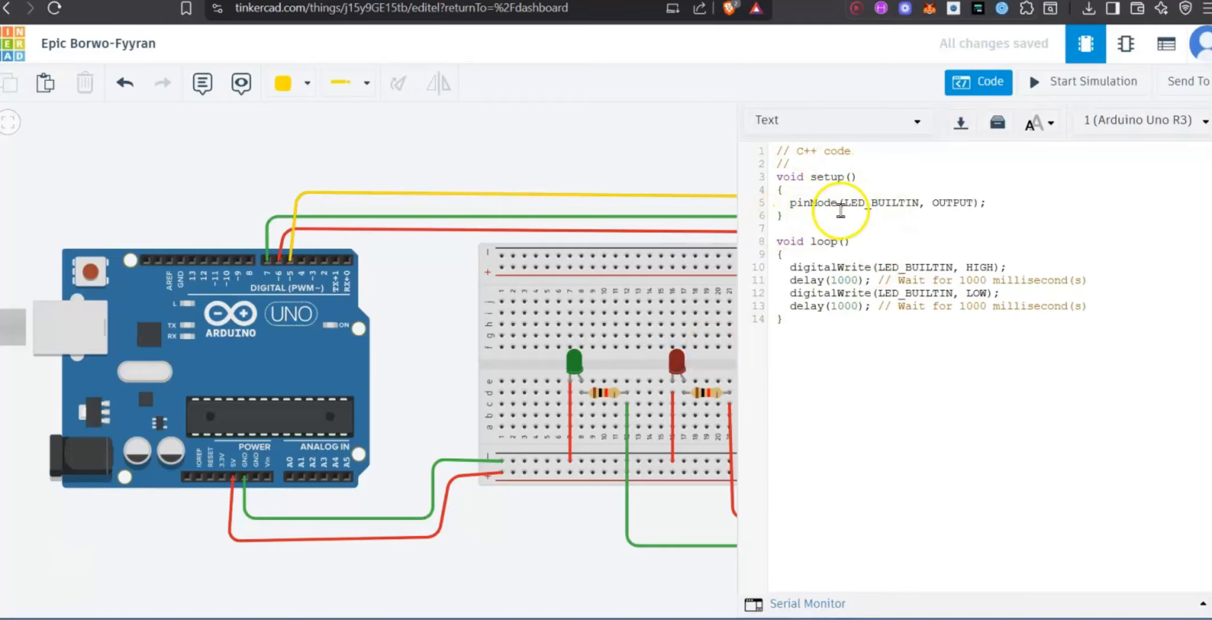
# Declare the pin variables above setup(): int redled =6; int greenled = 7; int yellowled = 5;.
pyautogui.click(871, 162)
pyautogui.press('Return')
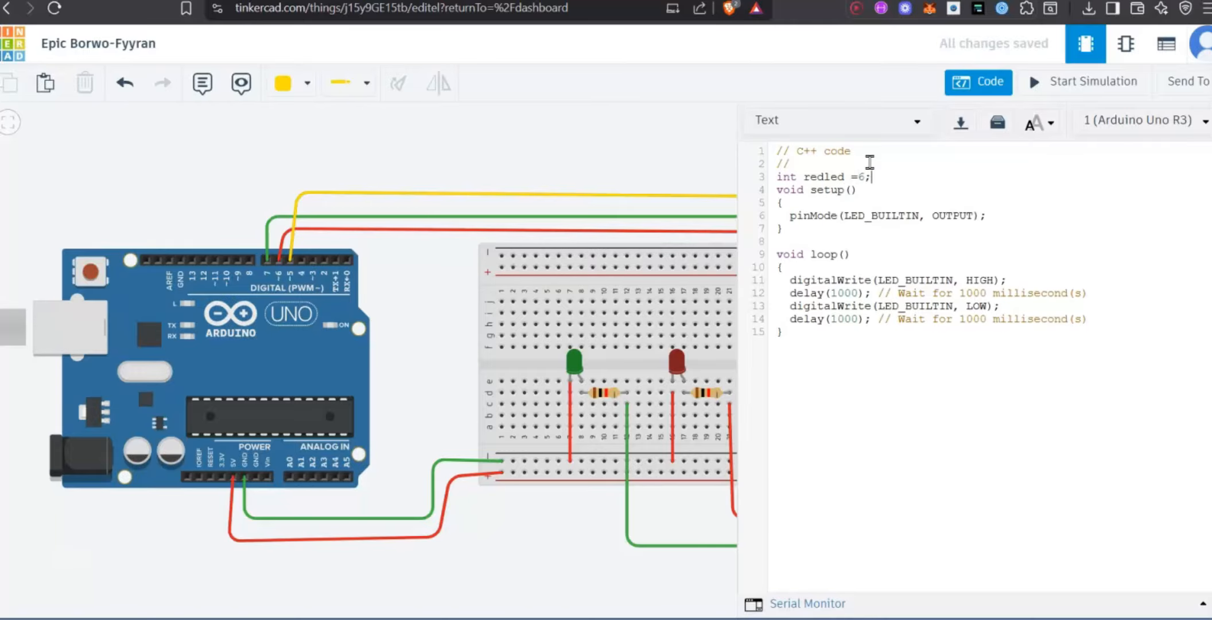
pyautogui.press('Return')
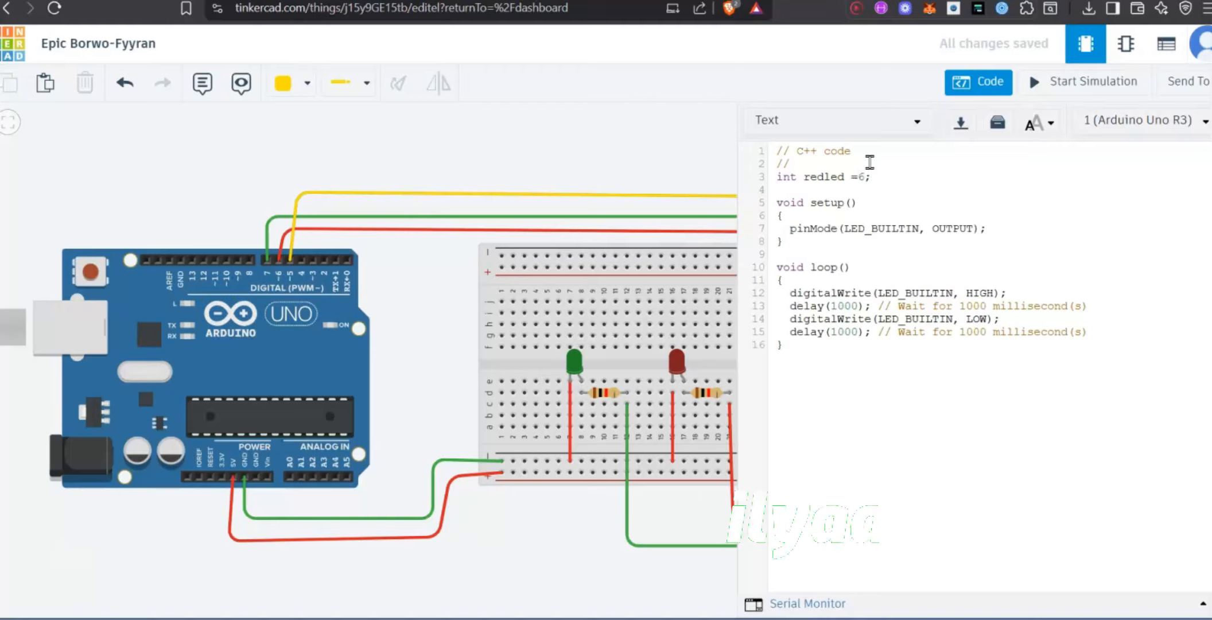
pyautogui.write('int')
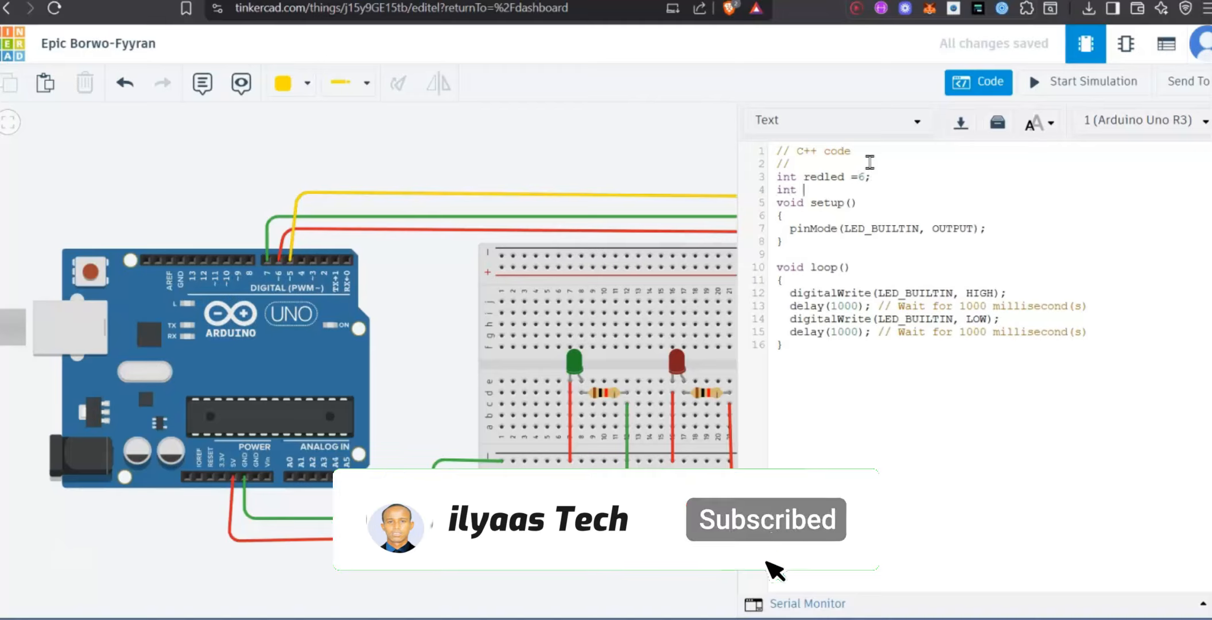
pyautogui.write(' greenled = 7;')
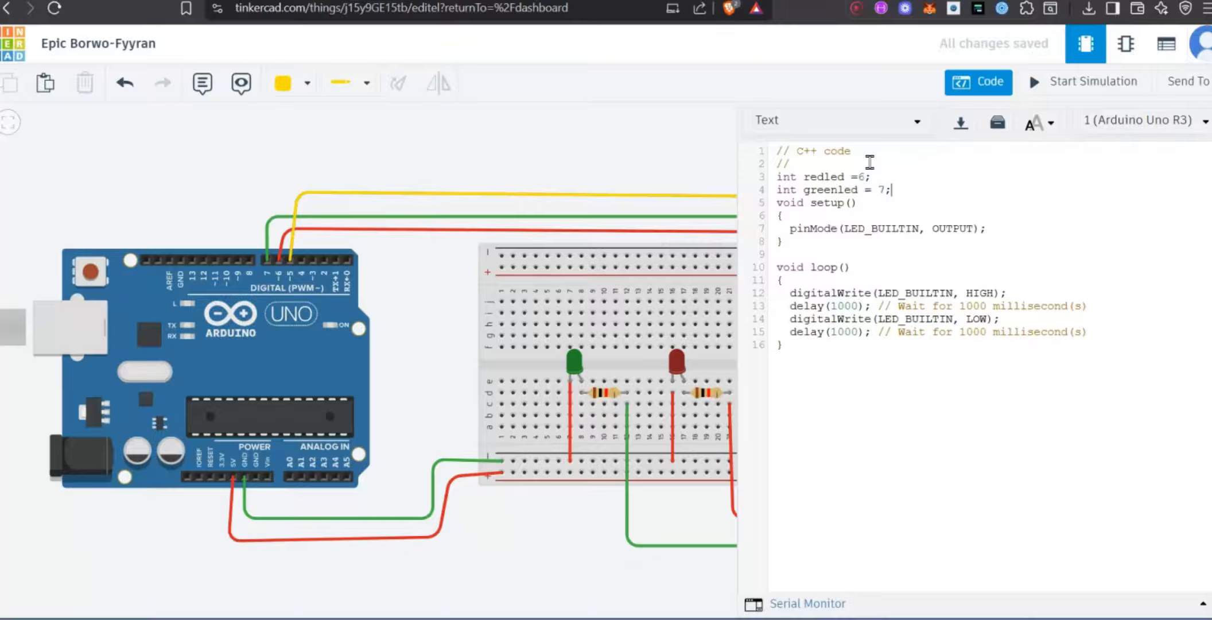
pyautogui.press('Return')
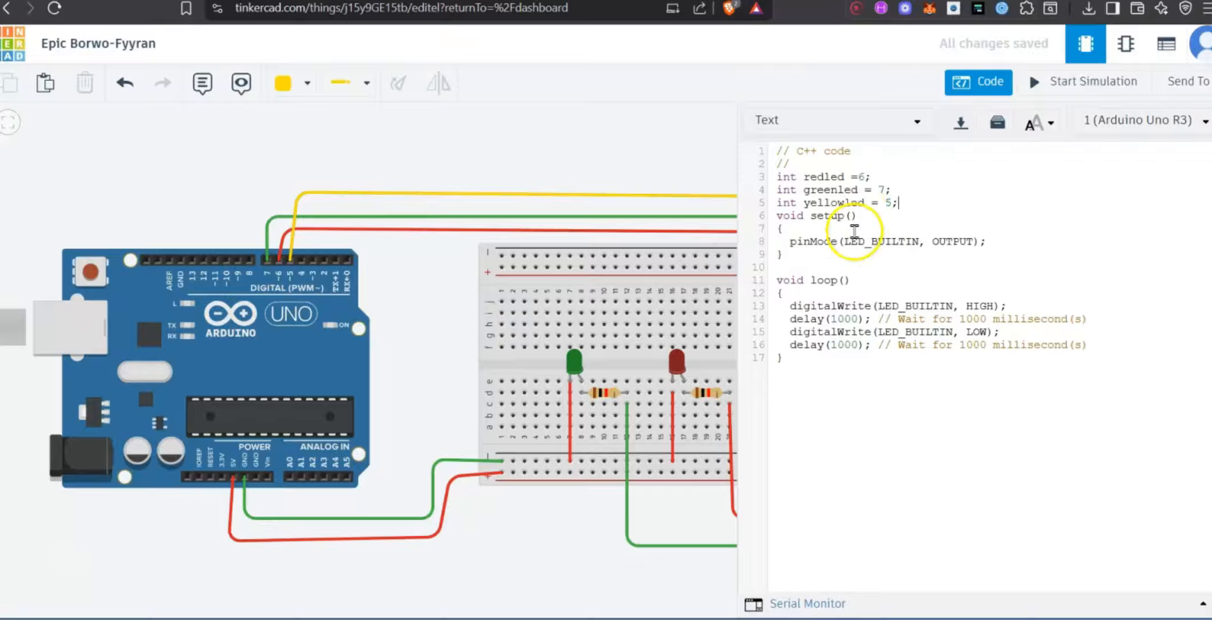
# Replace LED_BUILTIN with redled in the pinMode call inside setup().
pyautogui.click(918, 247)
pyautogui.press('BackSpace')
pyautogui.press('BackSpace')
pyautogui.press('BackSpace')
pyautogui.press('BackSpace')
pyautogui.press('BackSpace')
pyautogui.press('BackSpace')
pyautogui.press('BackSpace')
pyautogui.press('BackSpace')
pyautogui.press('BackSpace')
pyautogui.press('BackSpace')
pyautogui.press('BackSpace')
pyautogui.press('BackSpace')
pyautogui.press('BackSpace')
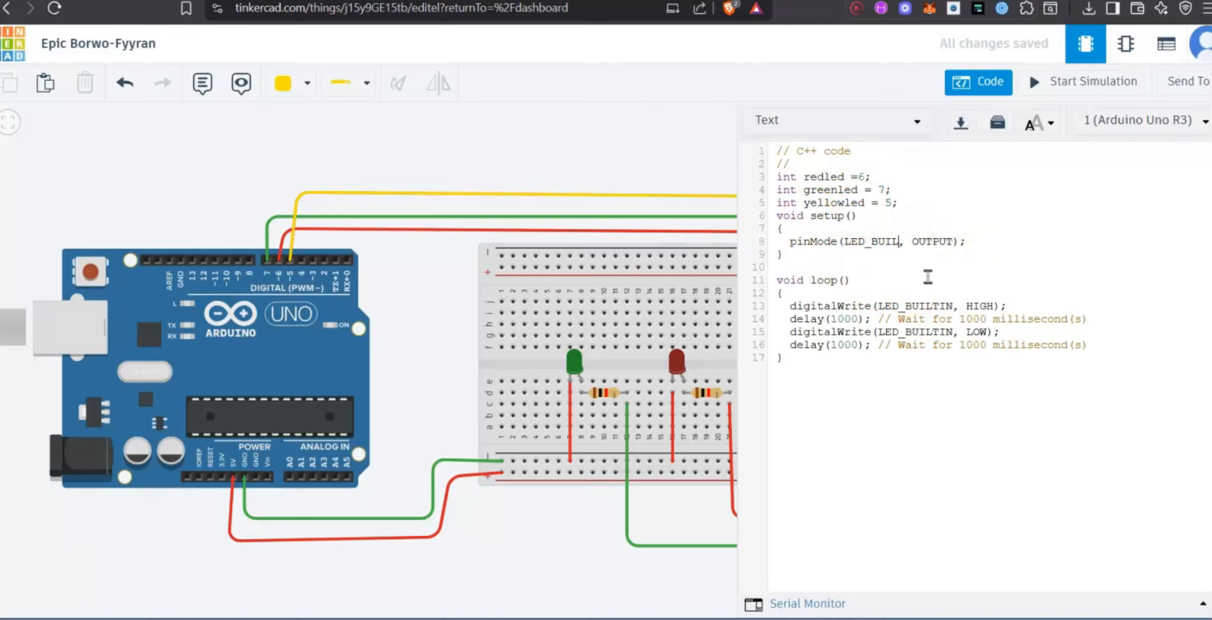
pyautogui.press('BackSpace')
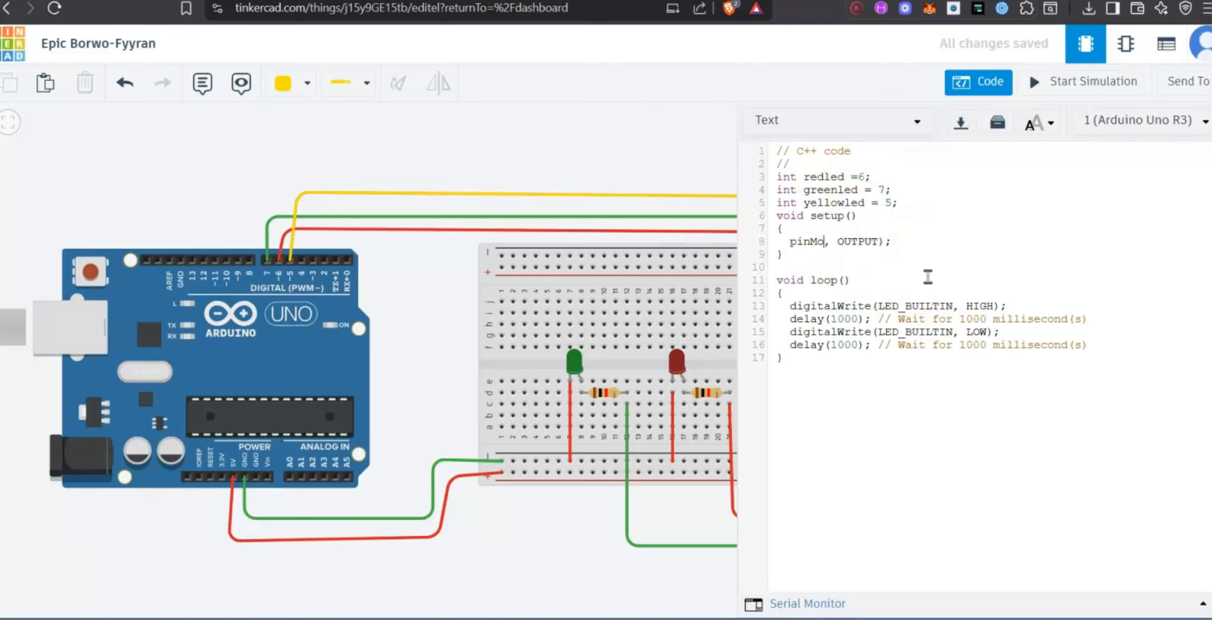
pyautogui.hotkey('ctrl', 'z')
pyautogui.press('BackSpace')
pyautogui.press('BackSpace')
pyautogui.press('BackSpace')
pyautogui.press('BackSpace')
pyautogui.press('BackSpace')
pyautogui.press('BackSpace')
pyautogui.press('BackSpace')
pyautogui.press('BackSpace')
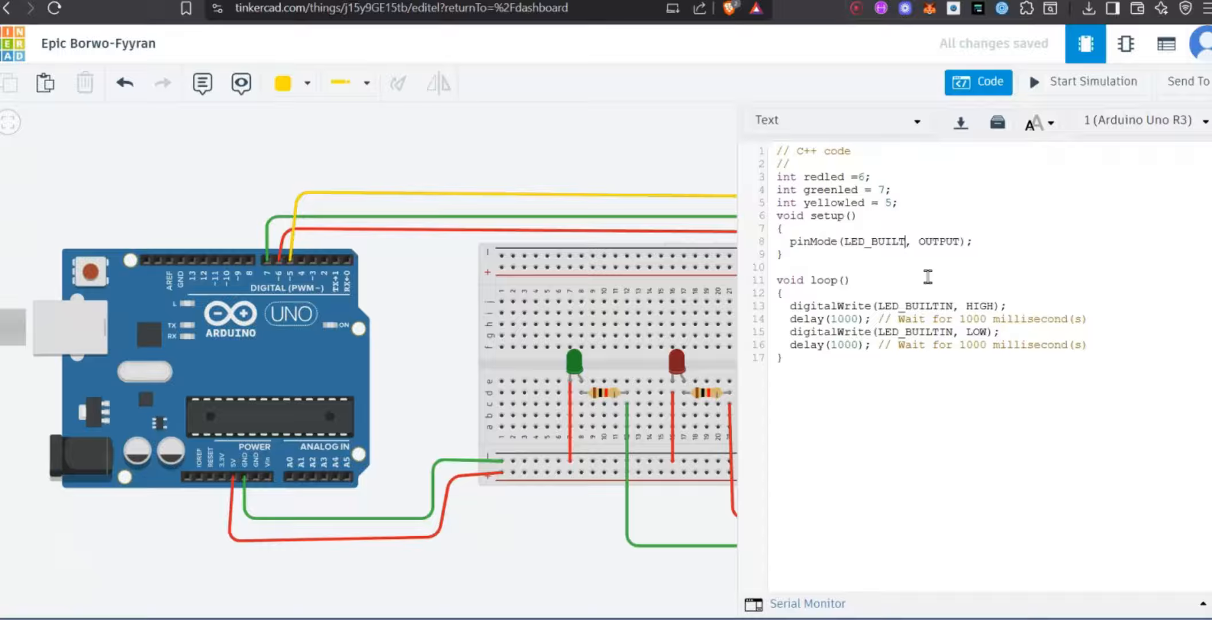
pyautogui.press('BackSpace')
pyautogui.press('BackSpace')
pyautogui.press('BackSpace')
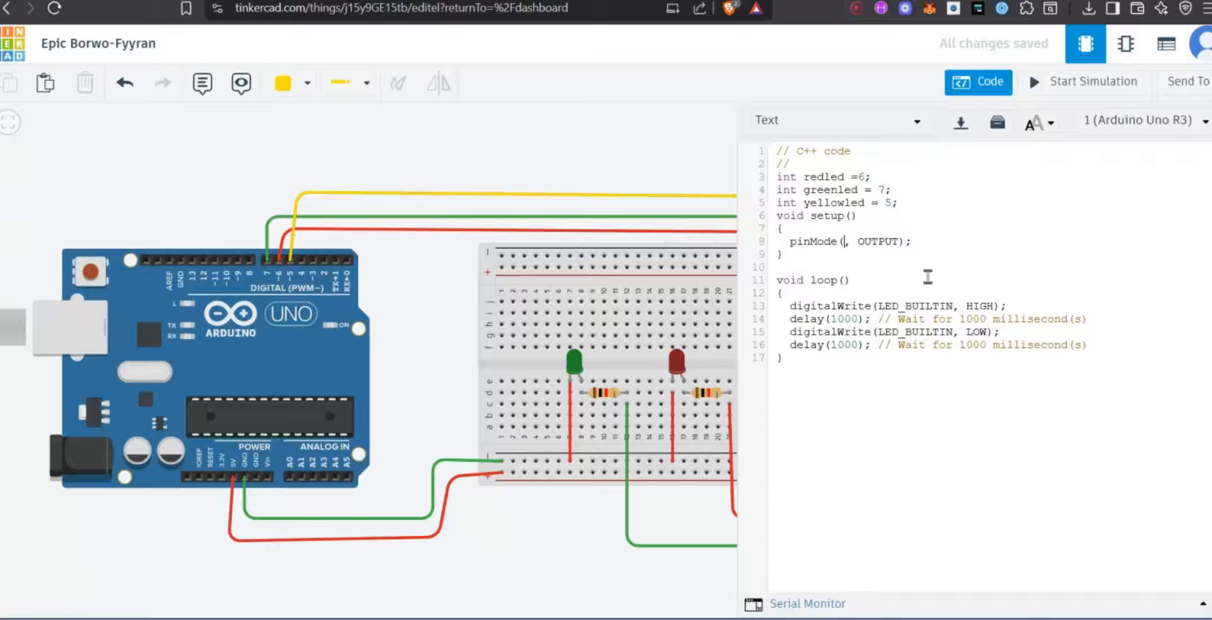
pyautogui.write('re')
pyautogui.write('dled')
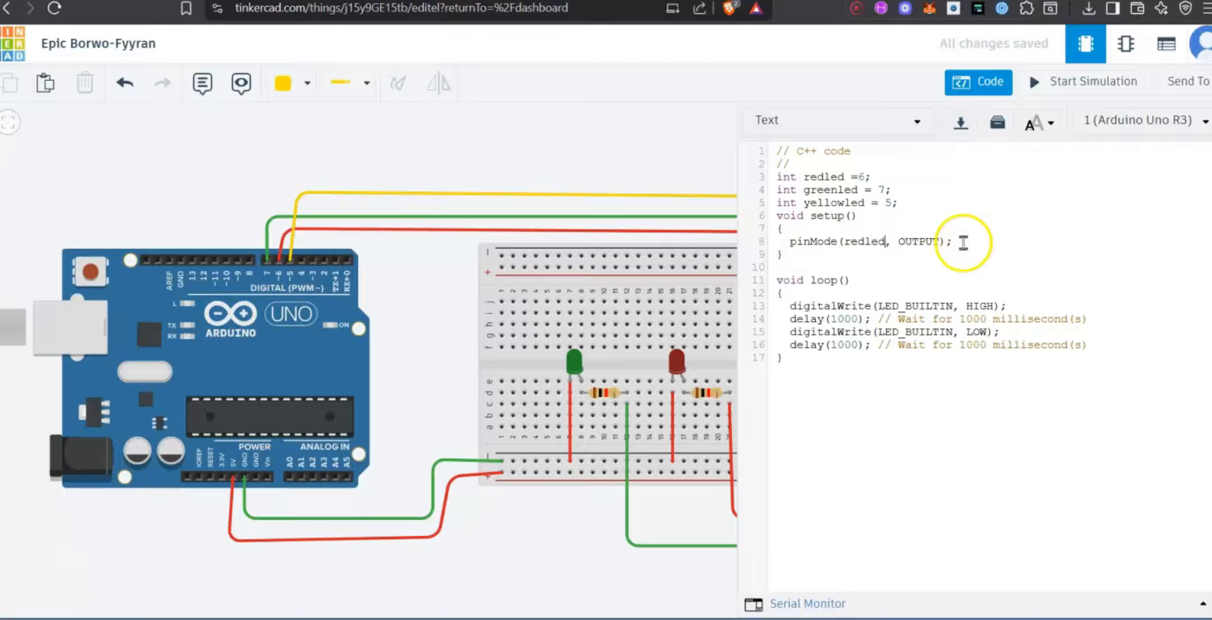
# Copy the pinMode(redled, OUTPUT); line and paste it twice on new lines below it in setup().
pyautogui.moveTo(958, 242); pyautogui.dragTo(785, 241)
pyautogui.hotkey('ctrl', 'c')
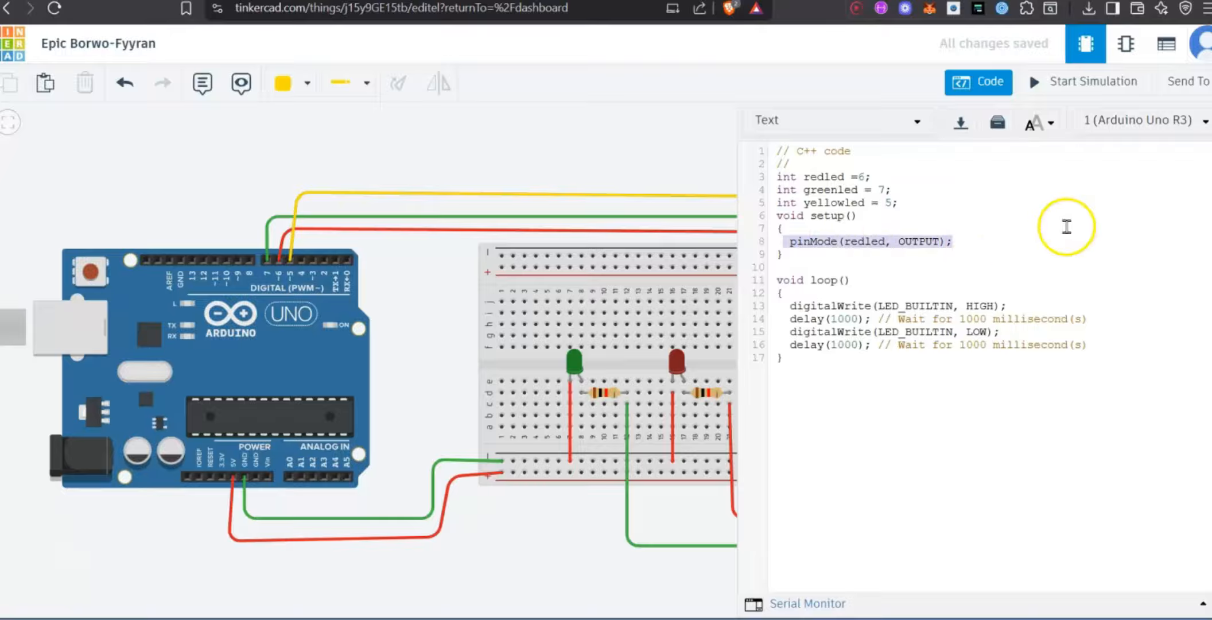
pyautogui.click(991, 244)
pyautogui.press('Return')
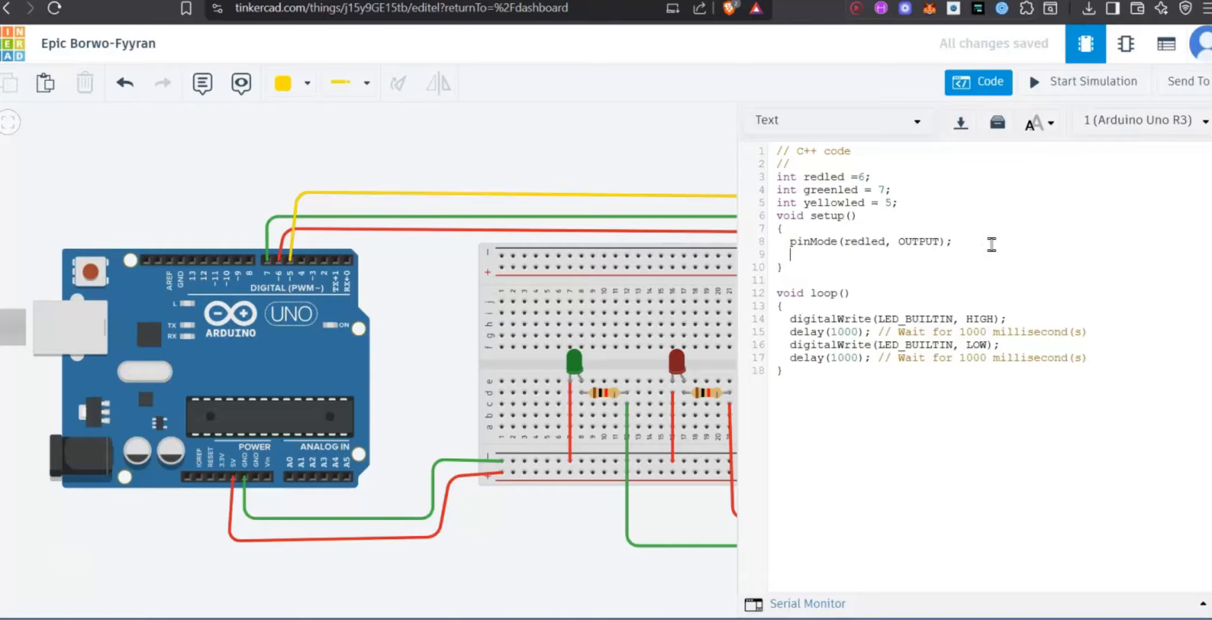
pyautogui.hotkey('ctrl', 'v')
pyautogui.press('Return')
pyautogui.hotkey('ctrl', 'v')
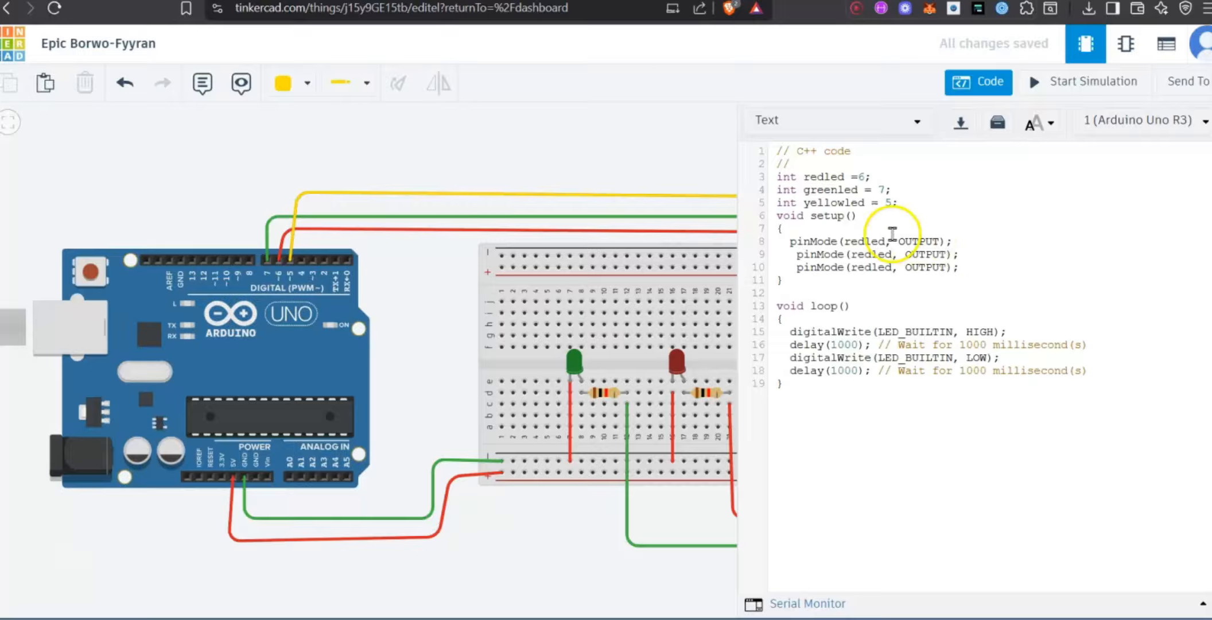
# Change the second pinMode call's pin argument to greenled.
pyautogui.click(894, 255)
pyautogui.press('BackSpace')
pyautogui.press('BackSpace')
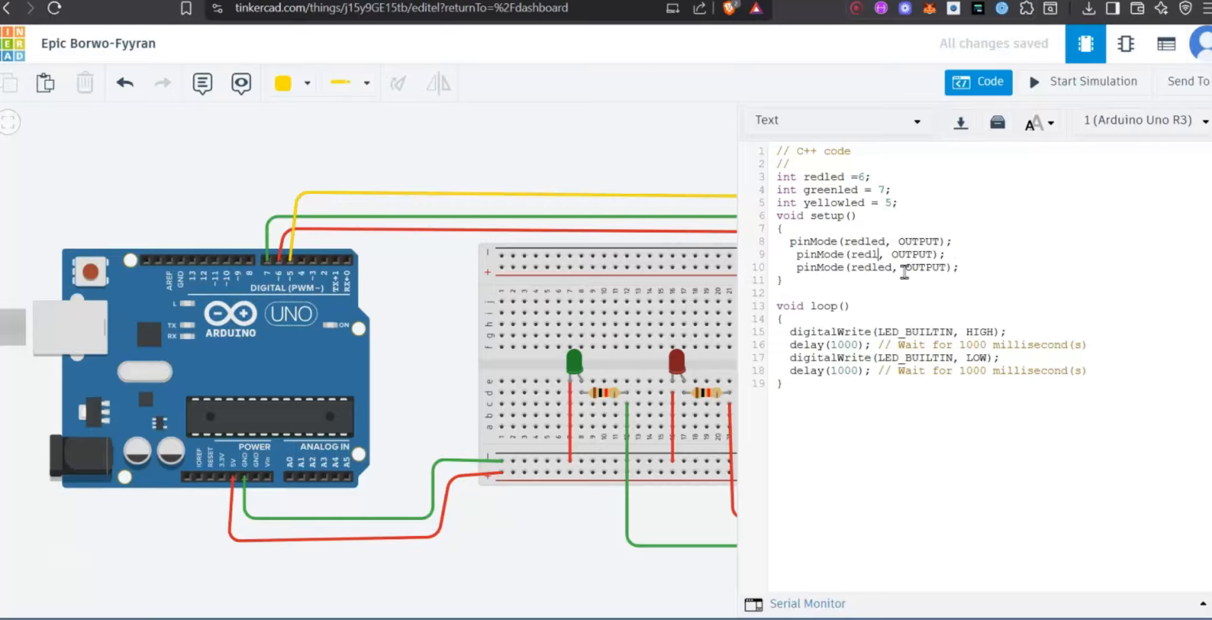
pyautogui.press('BackSpace')
pyautogui.press('BackSpace')
pyautogui.press('BackSpace')
pyautogui.press('BackSpace')
pyautogui.write('greenled')
# Change the third pinMode call's pin argument to yellowled.
pyautogui.click(894, 268)
pyautogui.press('BackSpace')
pyautogui.press('BackSpace')
pyautogui.press('BackSpace')
pyautogui.press('BackSpace')
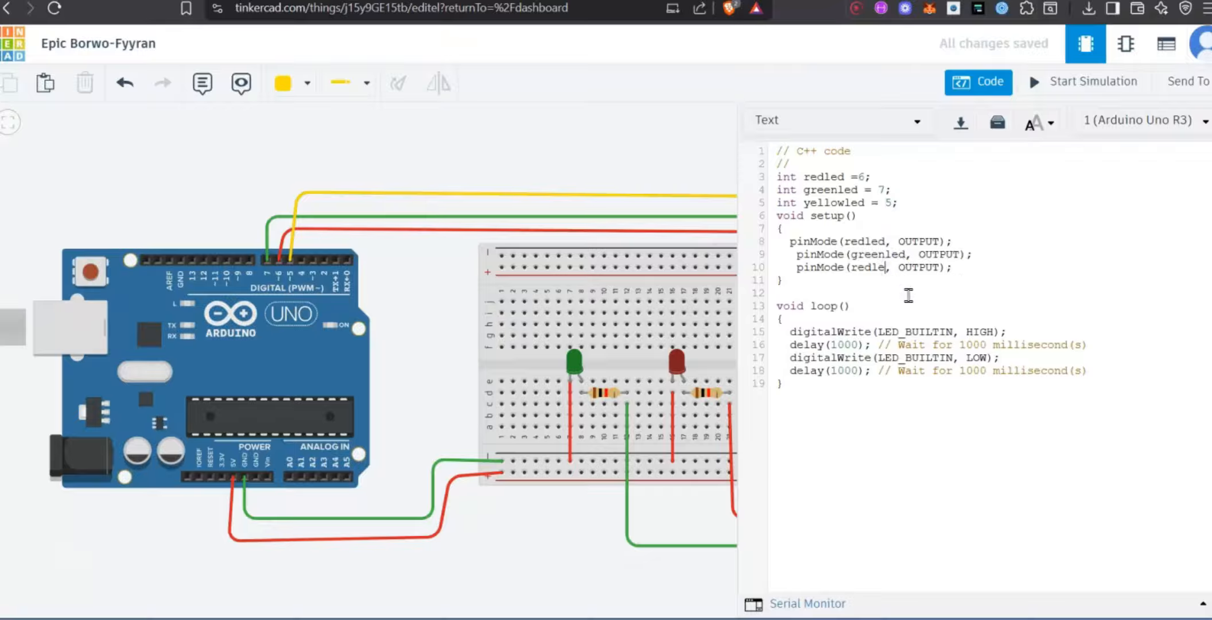
pyautogui.write('yellowled')
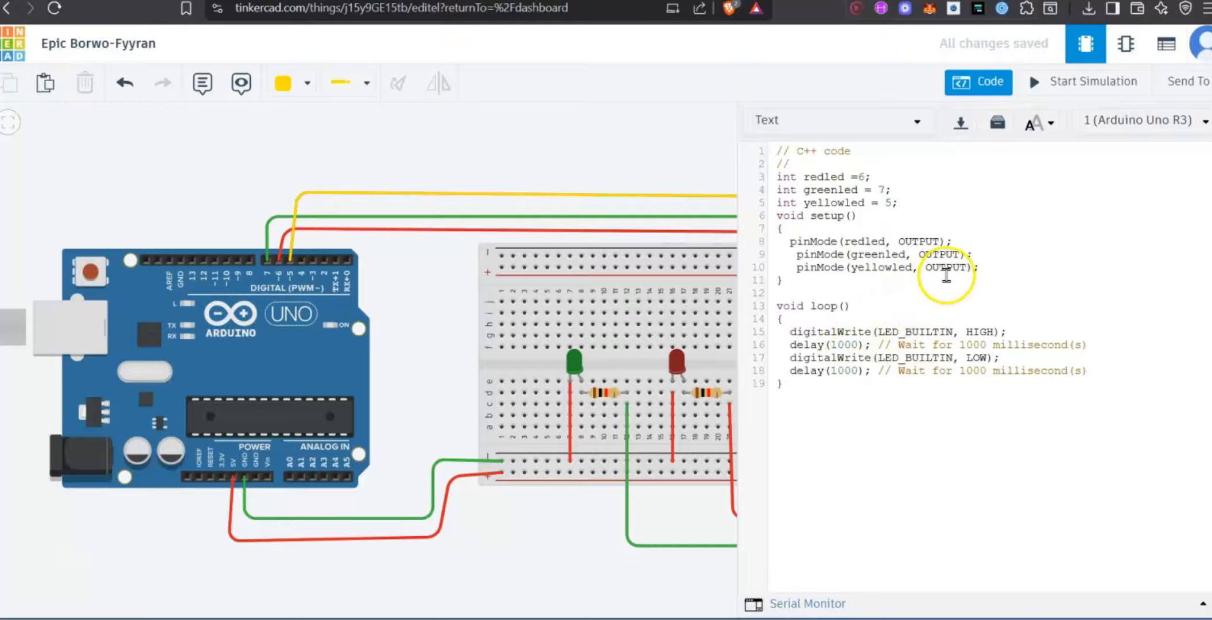
# Replace LED_BUILTIN with redled in the HIGH digitalWrite call inside loop().
pyautogui.click(954, 331)
pyautogui.press('BackSpace')
pyautogui.press('BackSpace')
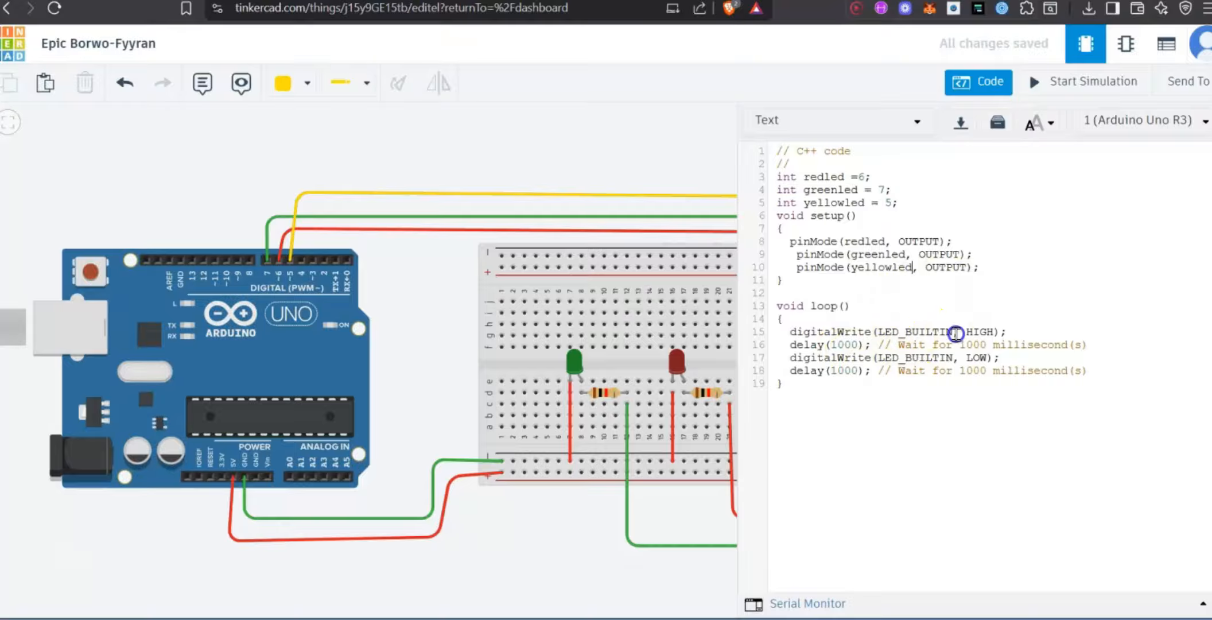
pyautogui.press('BackSpace')
pyautogui.press('BackSpace')
pyautogui.press('BackSpace')
pyautogui.press('BackSpace')
pyautogui.press('BackSpace')
pyautogui.press('BackSpace')
pyautogui.press('BackSpace')
pyautogui.press('BackSpace')
pyautogui.press('BackSpace')
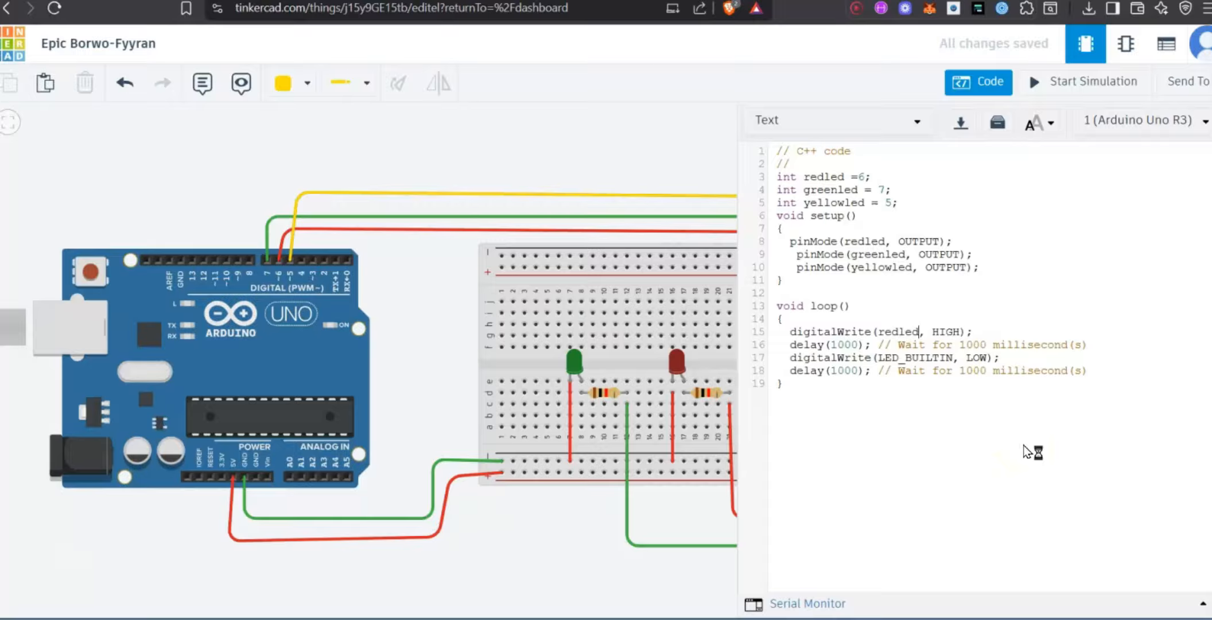
# Copy the digitalWrite(redled, HIGH); line and paste it twice on new lines directly below it in loop().
pyautogui.moveTo(1007, 334); pyautogui.dragTo(796, 333)
pyautogui.hotkey('ctrl', 'c')
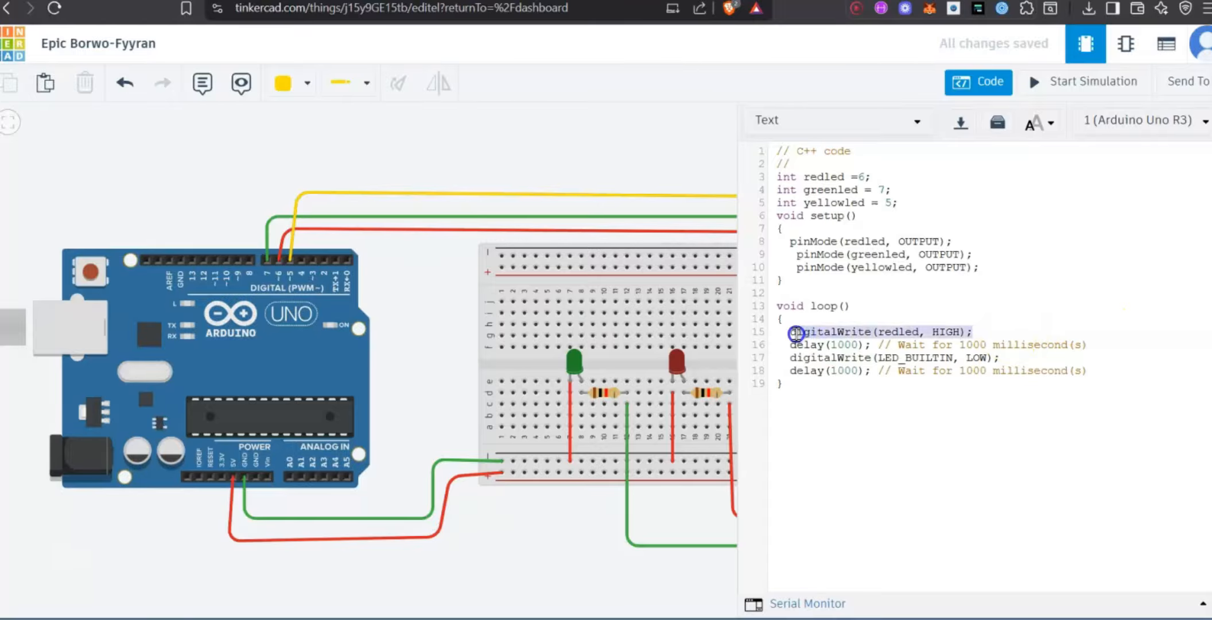
pyautogui.click(982, 333)
pyautogui.press('Return')
pyautogui.hotkey('ctrl', 'v')
pyautogui.press('Return')
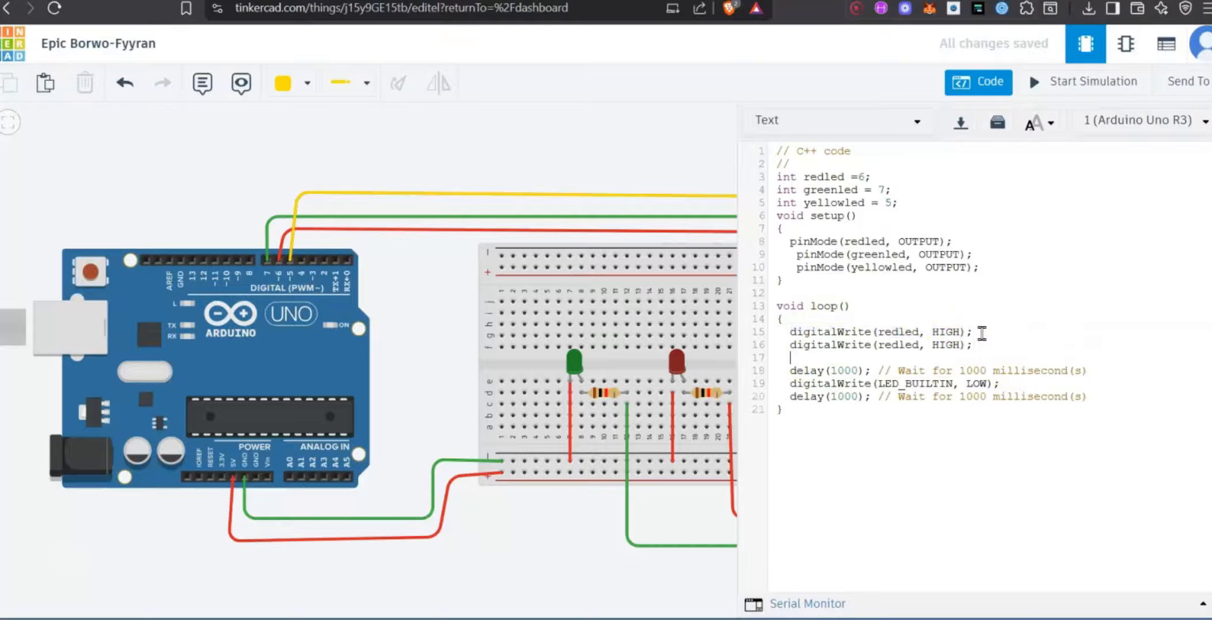
pyautogui.hotkey('ctrl', 'v')
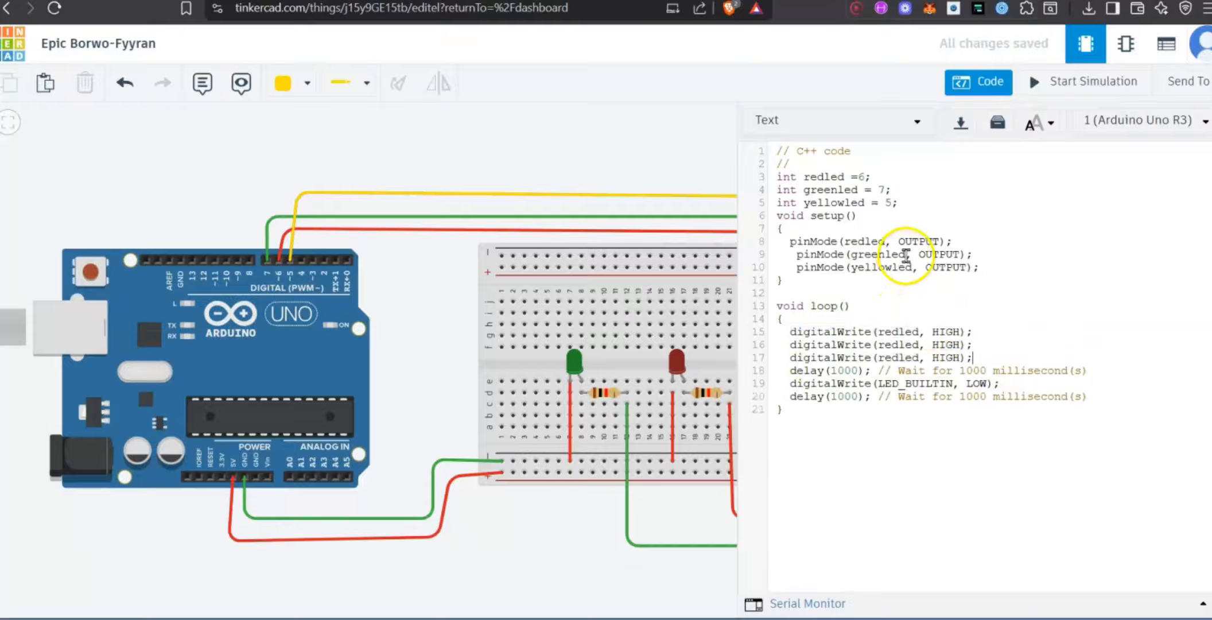
# Change the pin argument of the second HIGH digitalWrite call in loop() to greenled.
pyautogui.doubleClick(857, 255)
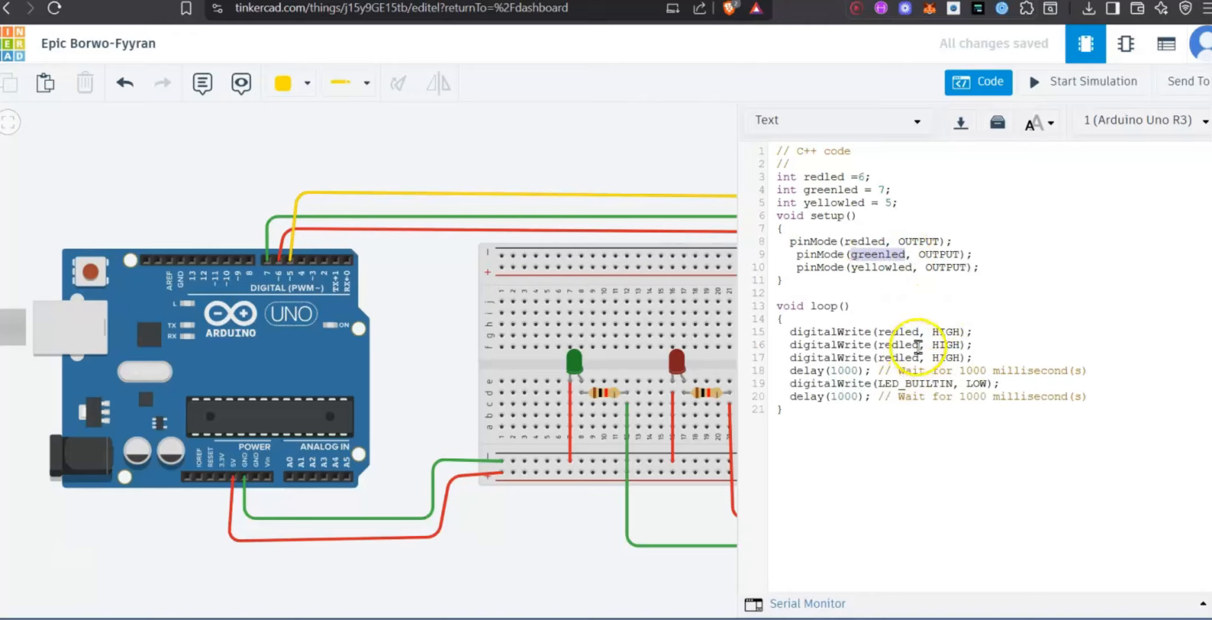
pyautogui.moveTo(918, 344); pyautogui.dragTo(883, 343)
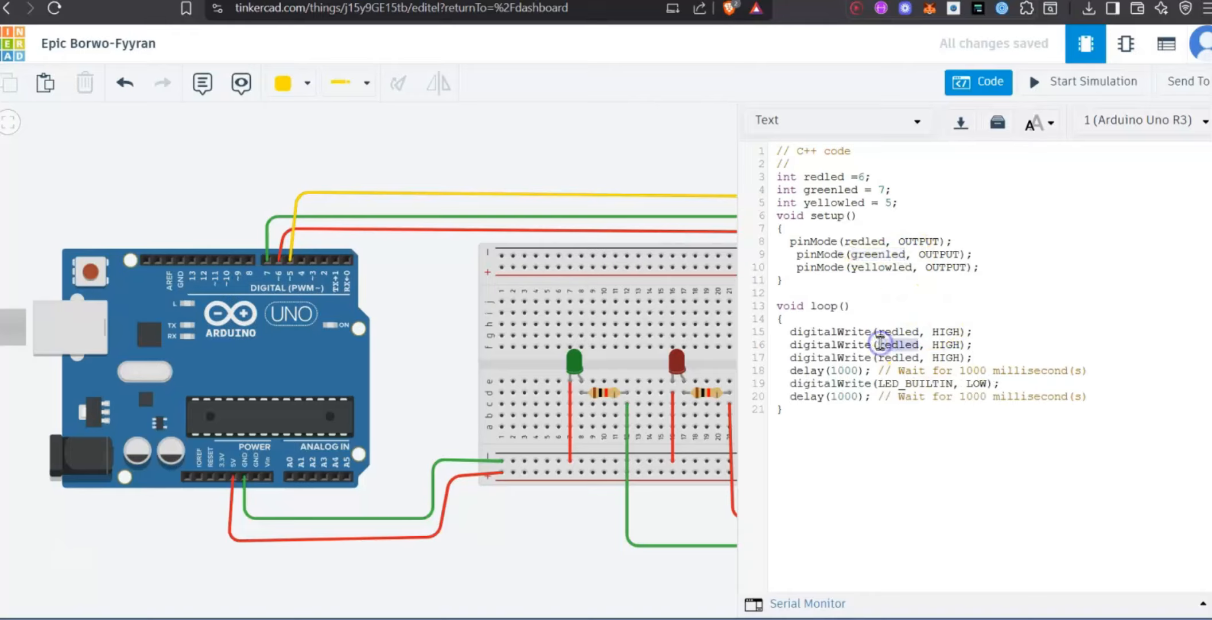
pyautogui.write('greenled')
# Change the pin argument of the third HIGH digitalWrite call in loop() to yellowled.
pyautogui.moveTo(918, 357); pyautogui.dragTo(885, 359)
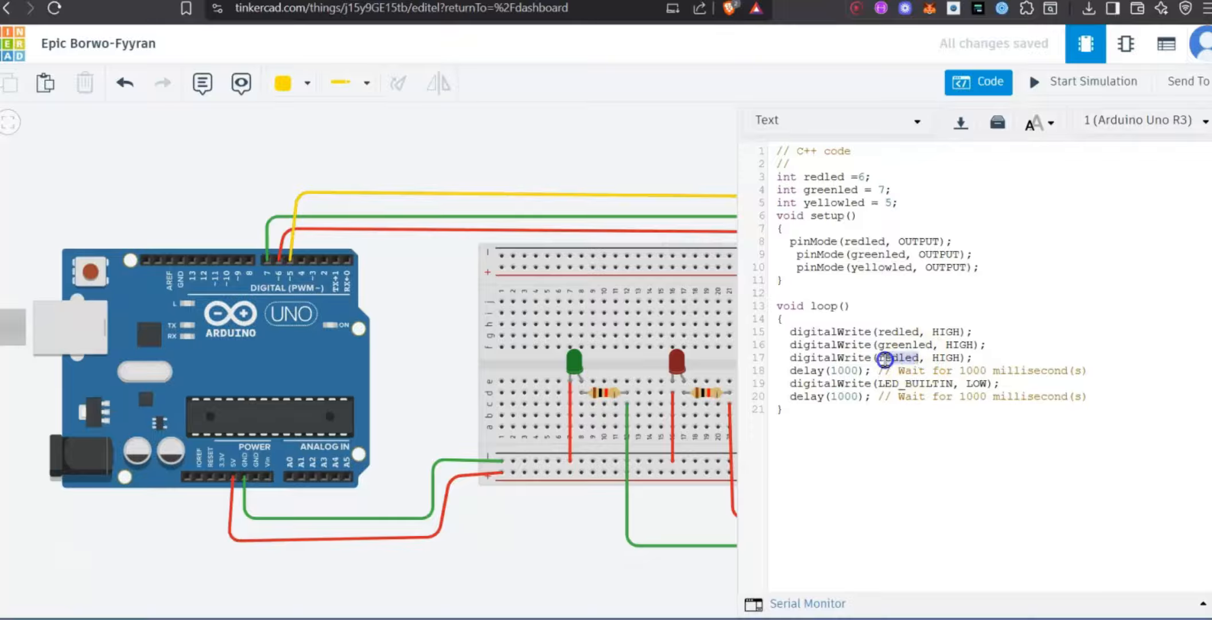
pyautogui.write('greenled')
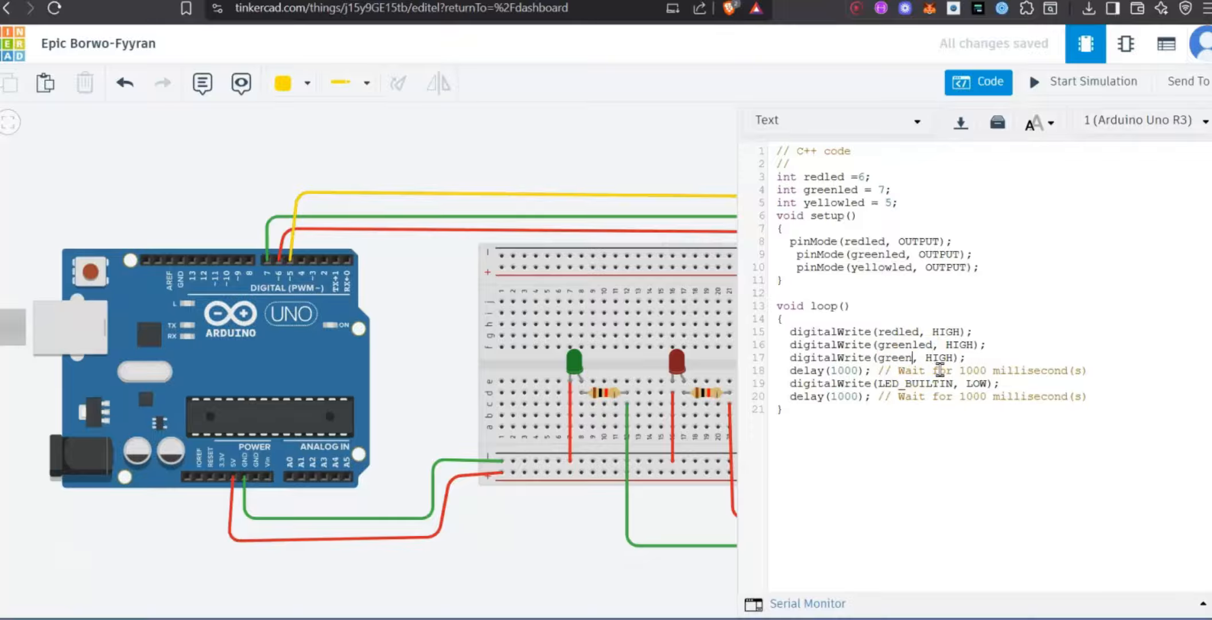
pyautogui.press('BackSpace')
pyautogui.press('BackSpace')
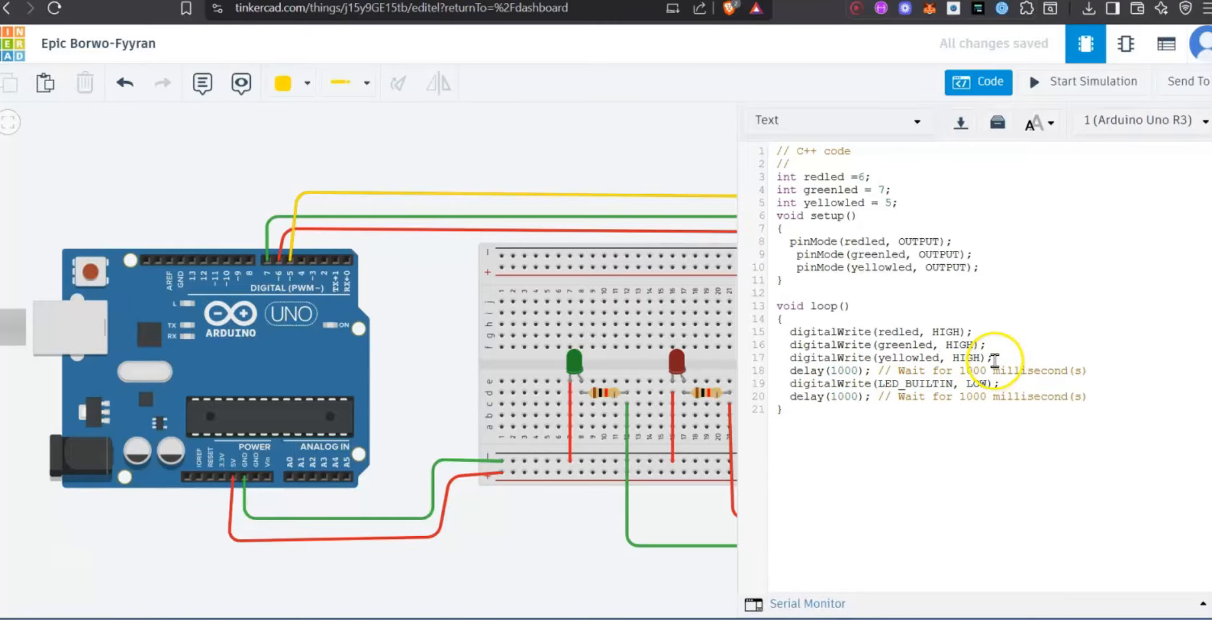
# Replace the digitalWrite(LED_BUILTIN, LOW); line with a copy of the three HIGH digitalWrite lines and change the copies' state to LOW.
pyautogui.moveTo(994, 359); pyautogui.dragTo(798, 331)
pyautogui.hotkey('ctrl', 'c')
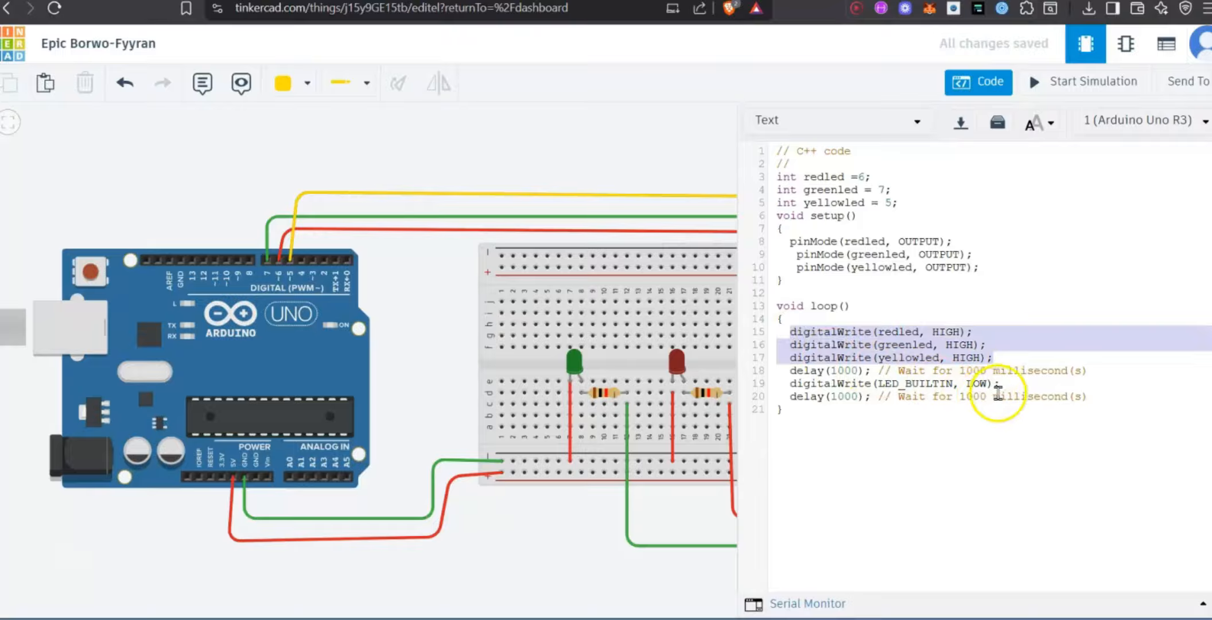
pyautogui.moveTo(1001, 384); pyautogui.dragTo(793, 379)
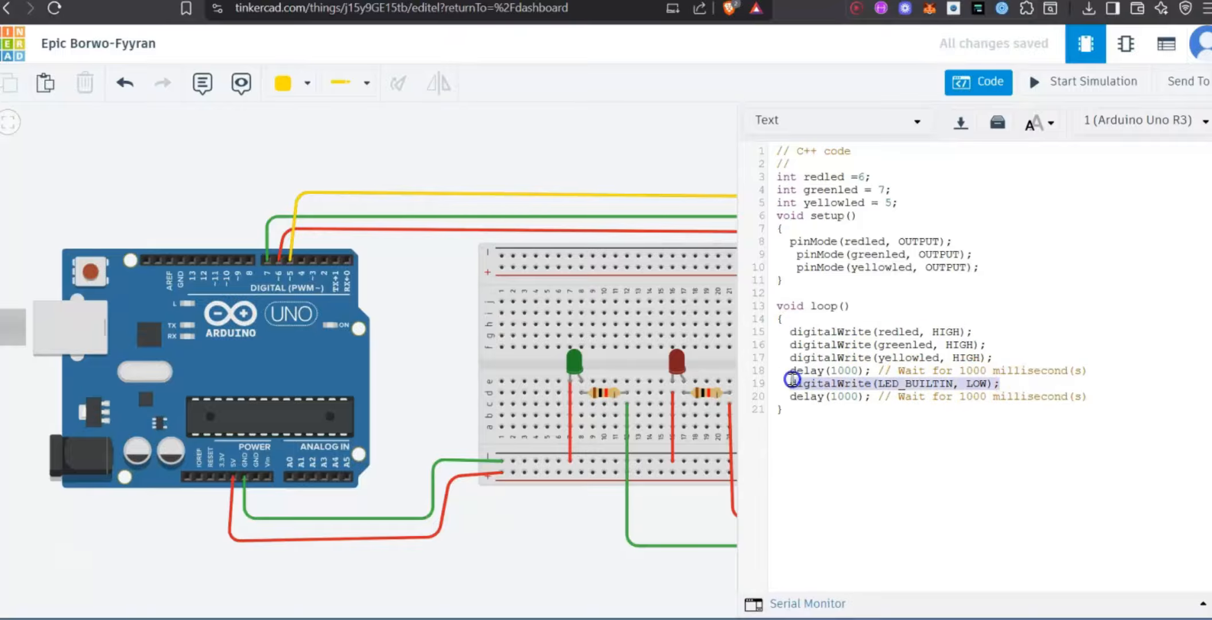
pyautogui.hotkey('ctrl', 'v')
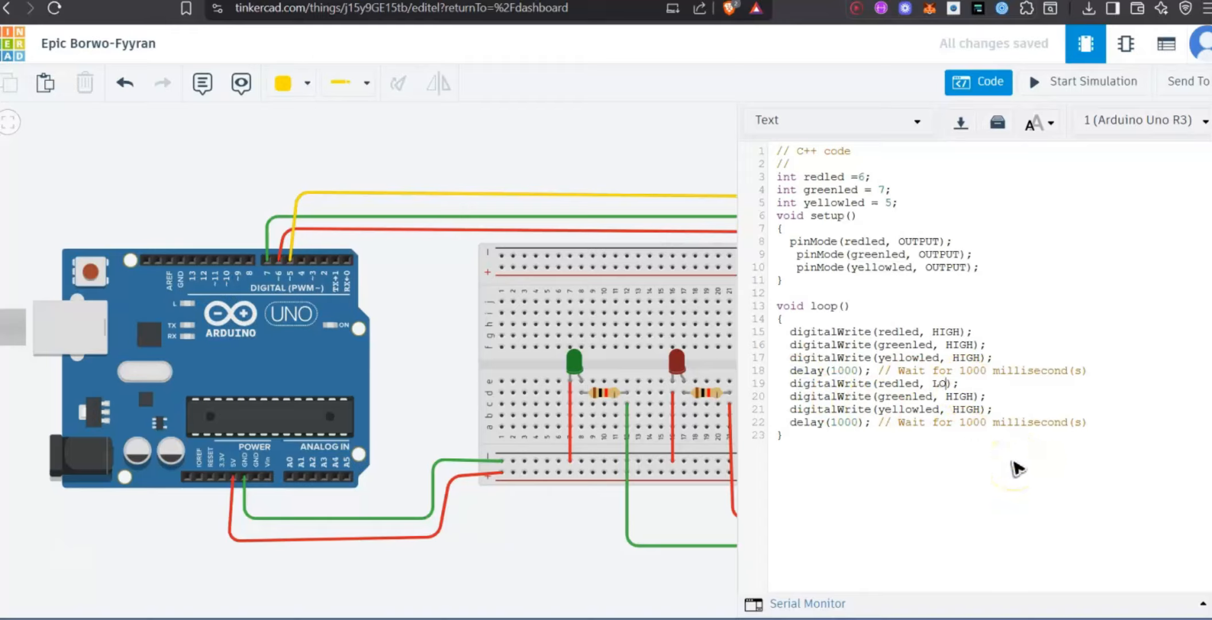
pyautogui.click(982, 397)
pyautogui.click(1047, 392)
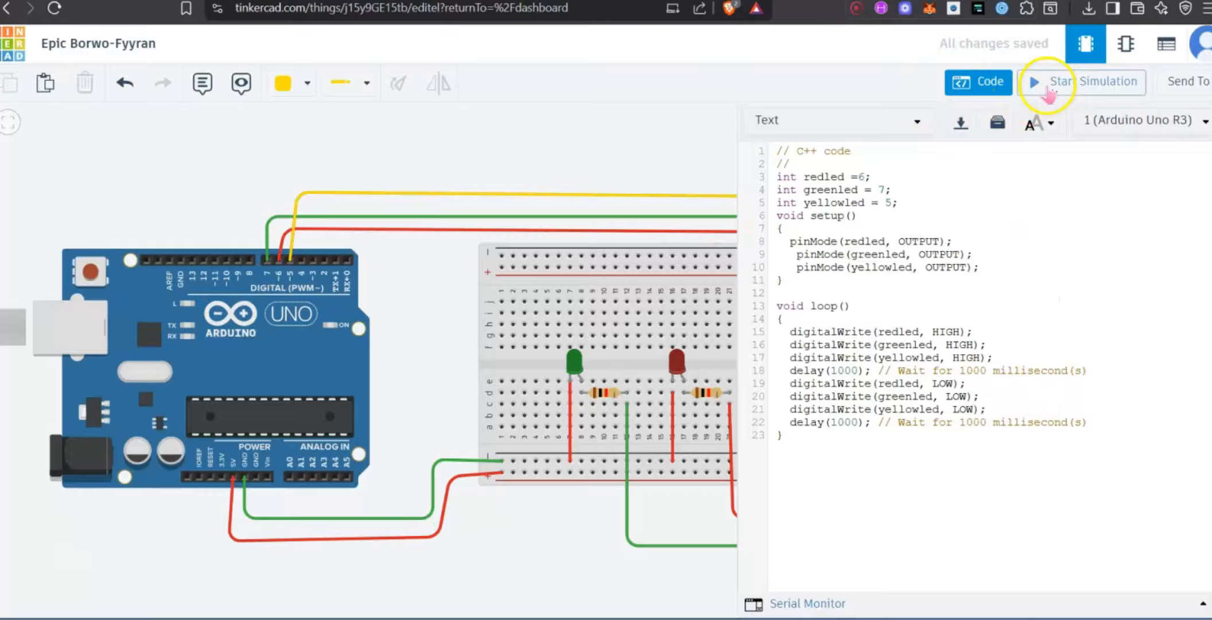
# Start the circuit simulation and hide the code editor to show all three LEDs on the breadboard.
pyautogui.click(1047, 86)
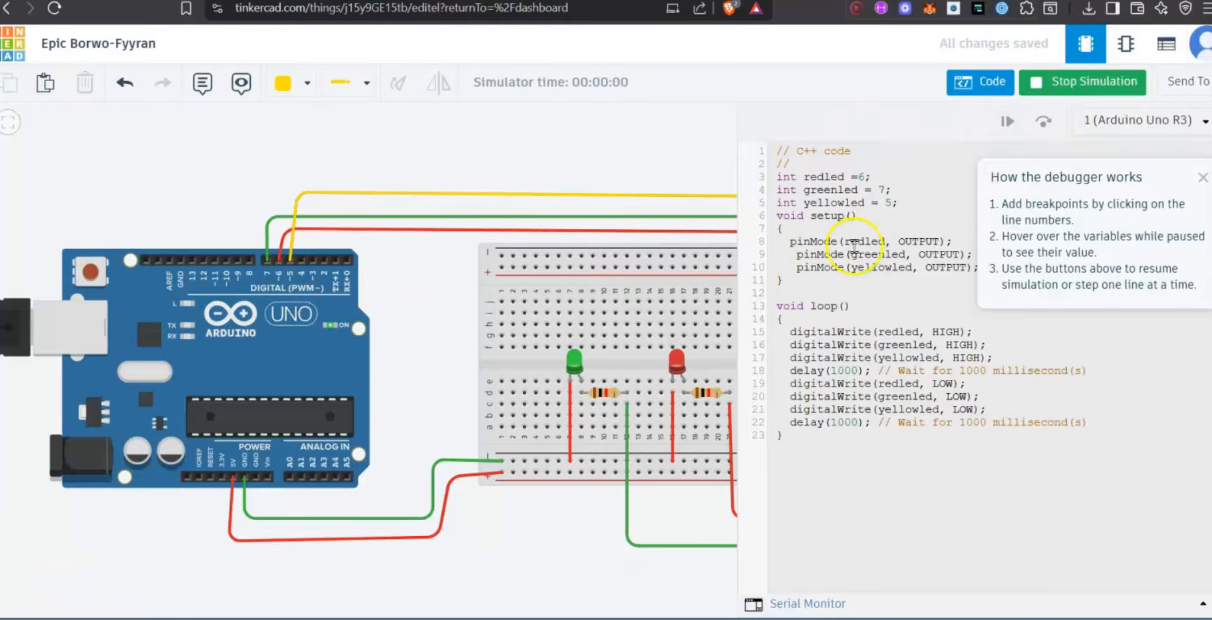
pyautogui.click(976, 82)
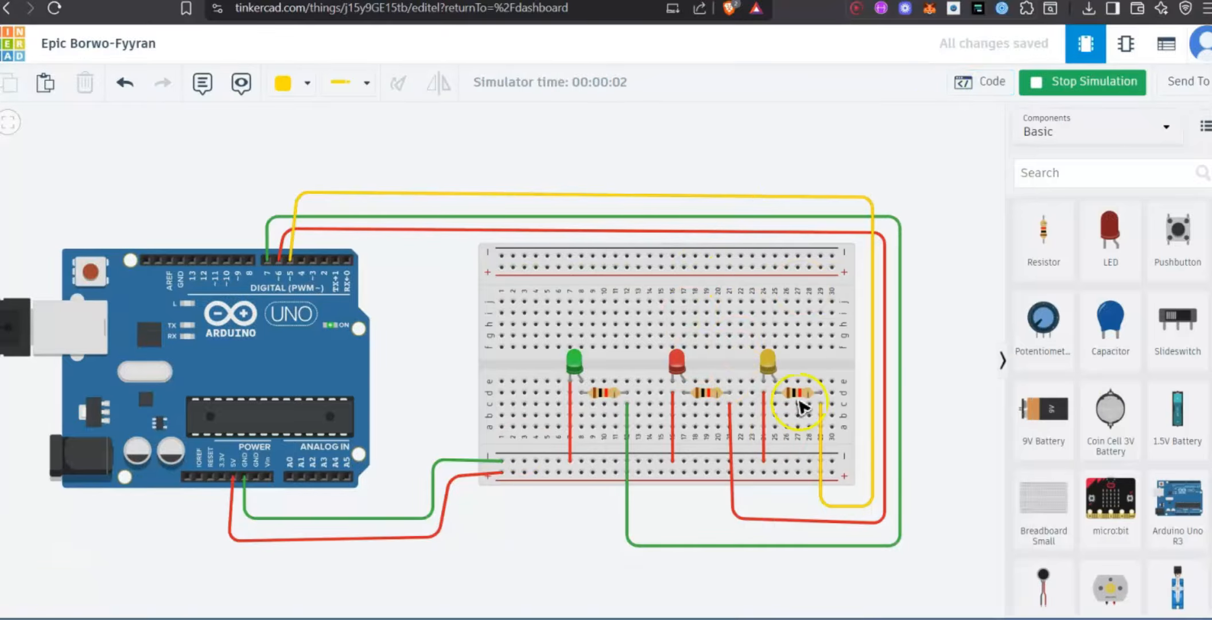